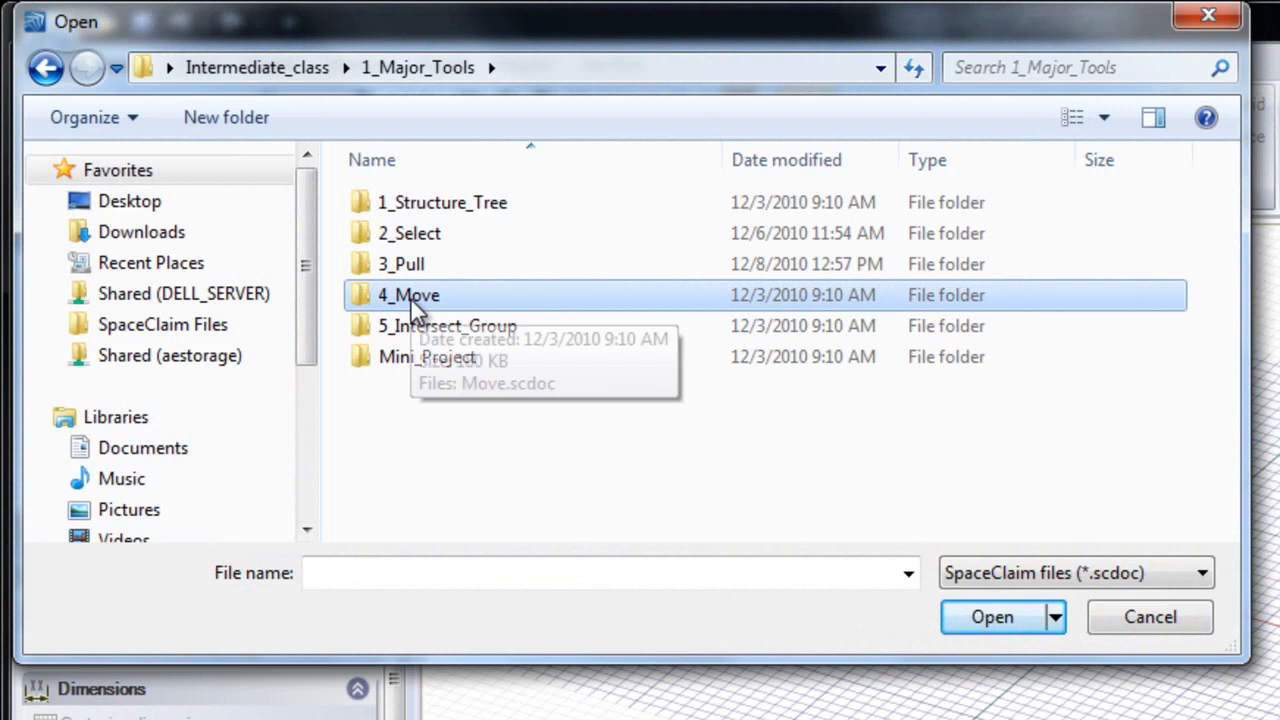
# Step: Open Move.scdoc from the 4_Move folder
pyautogui.doubleClick(411, 300)
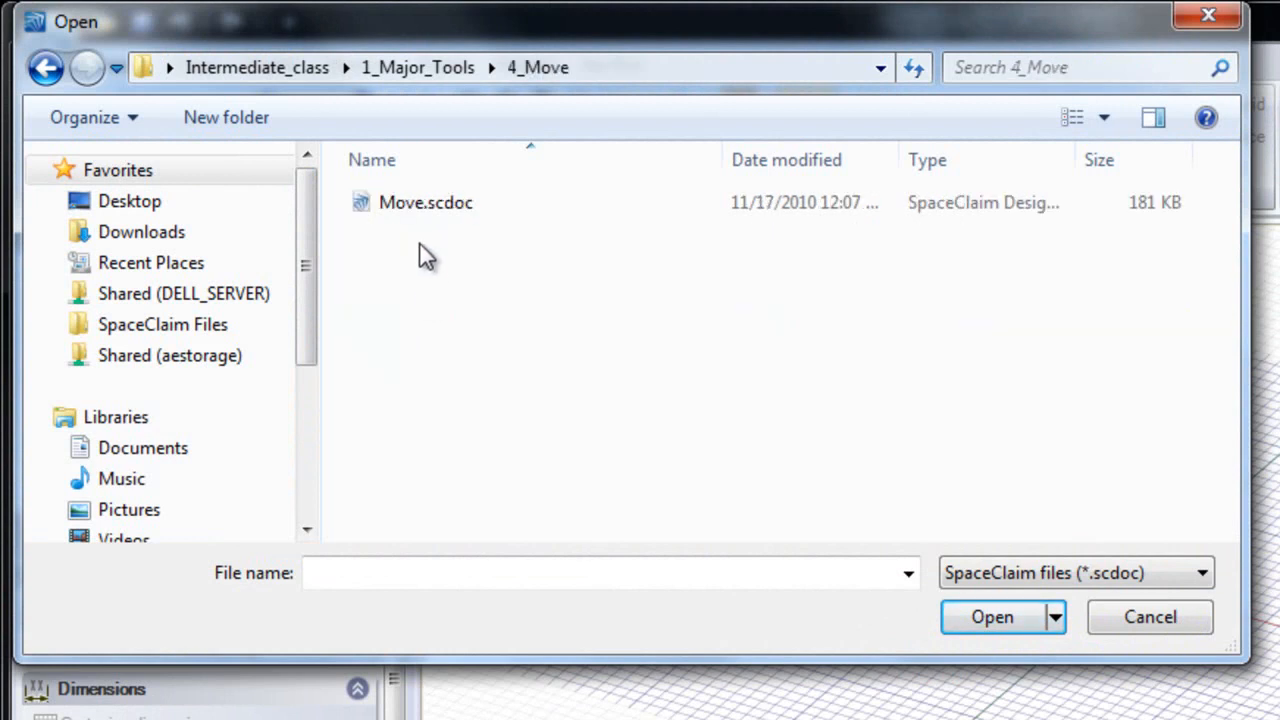
pyautogui.doubleClick(420, 205)
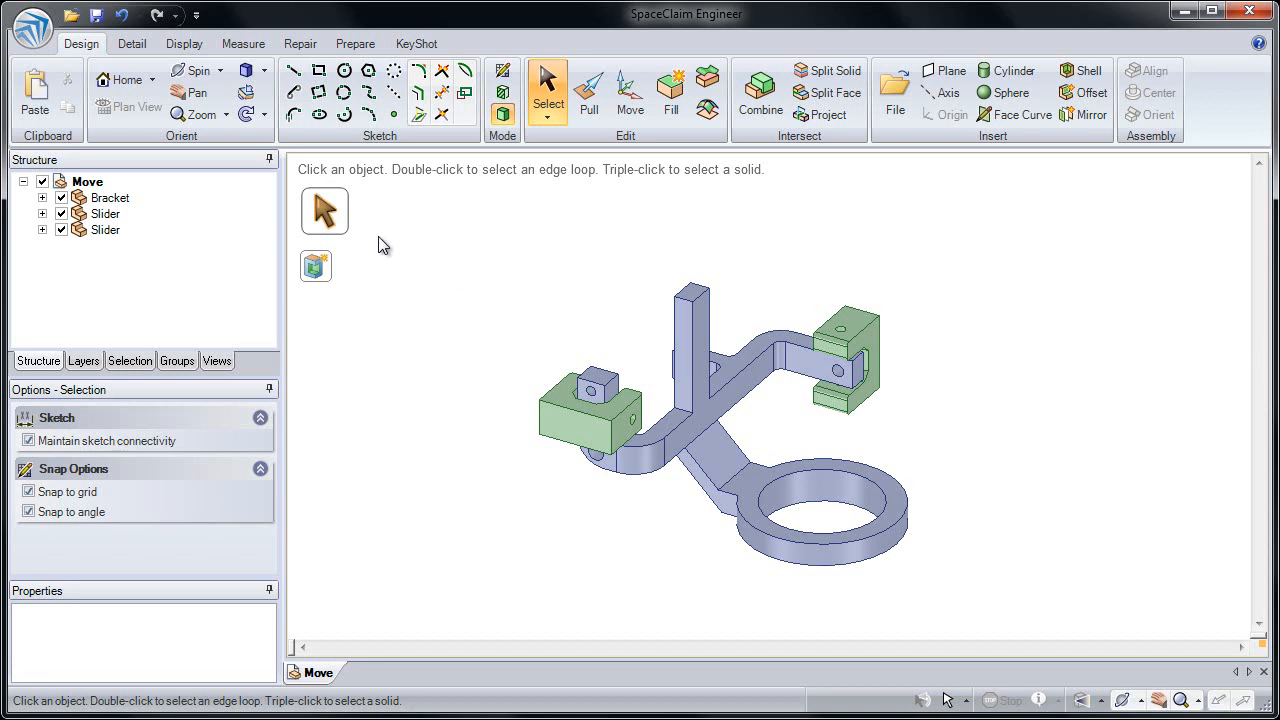
# Step: Expand the Bracket and both Slider components in the structure tree and select their solids
pyautogui.click(112, 197)
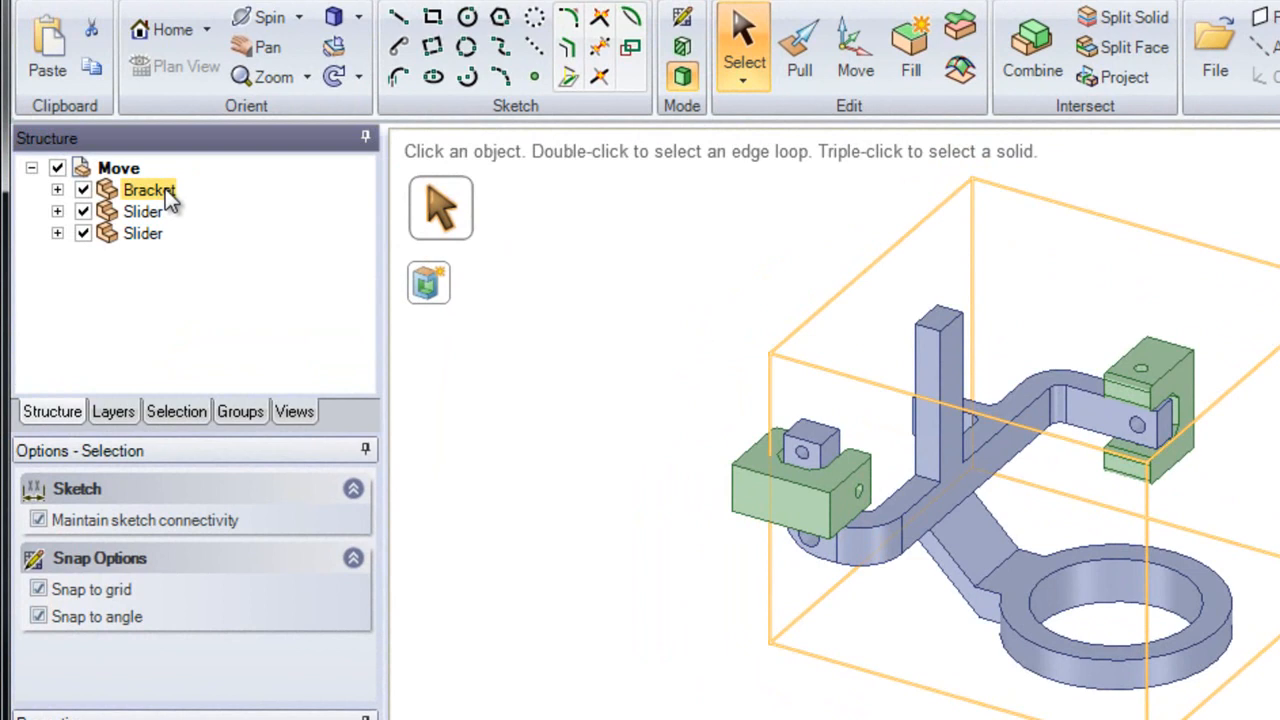
pyautogui.click(57, 189)
pyautogui.click(162, 214)
pyautogui.click(158, 211)
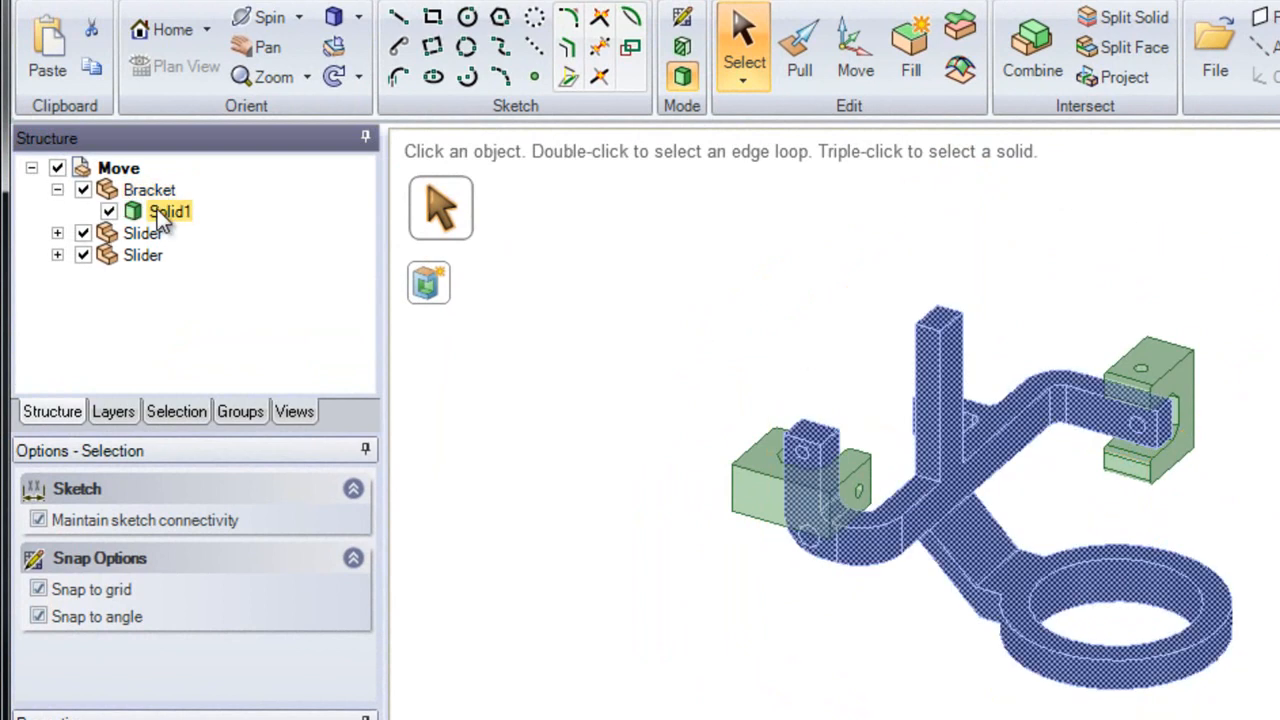
pyautogui.click(57, 233)
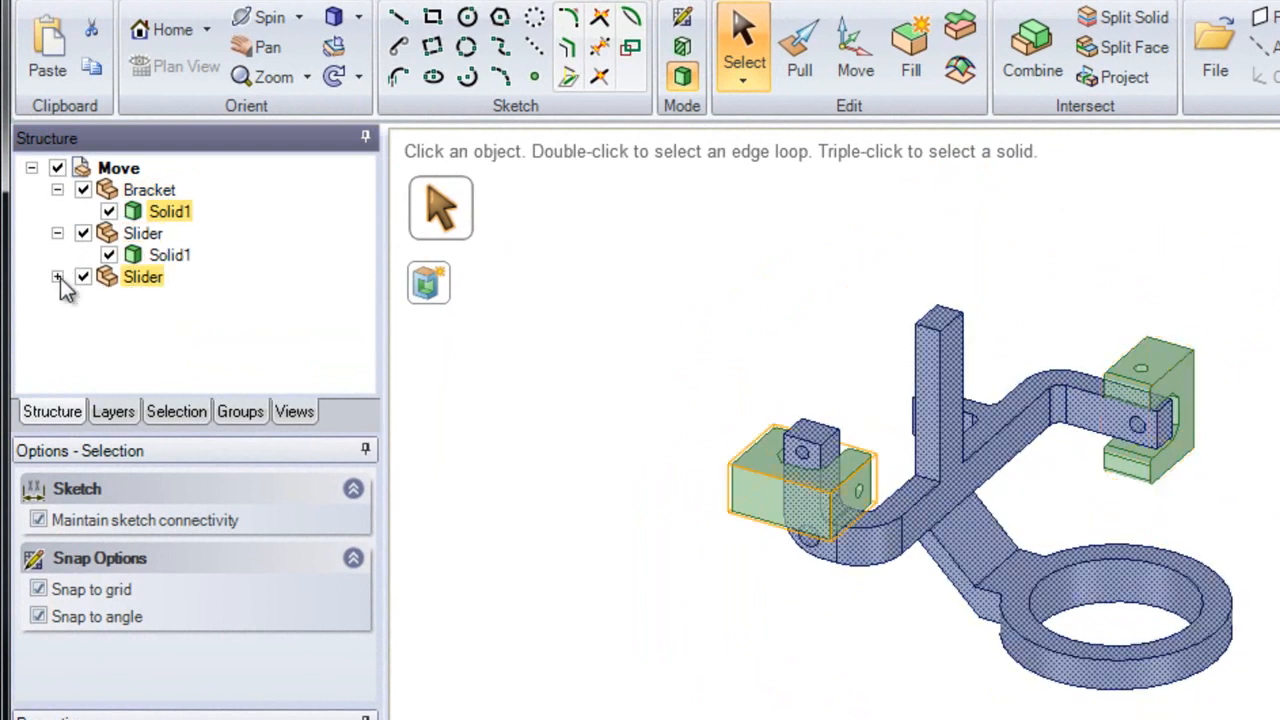
pyautogui.click(57, 277)
pyautogui.click(162, 298)
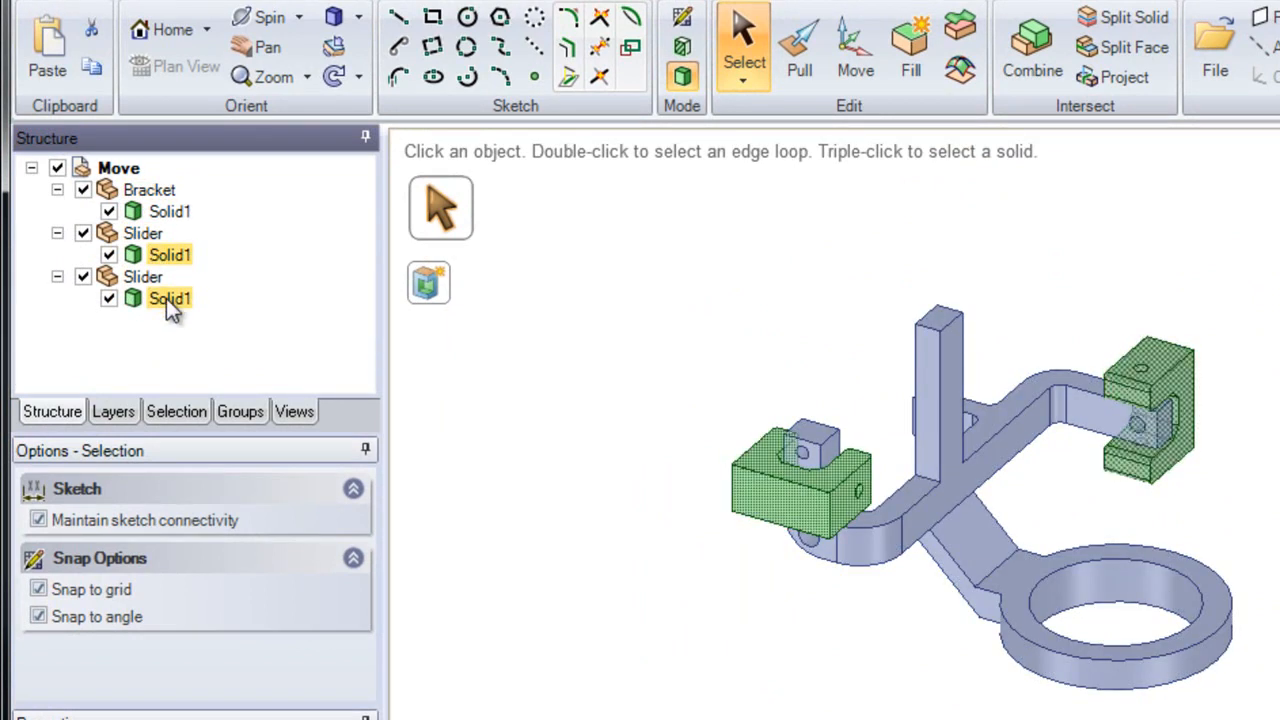
pyautogui.click(166, 255)
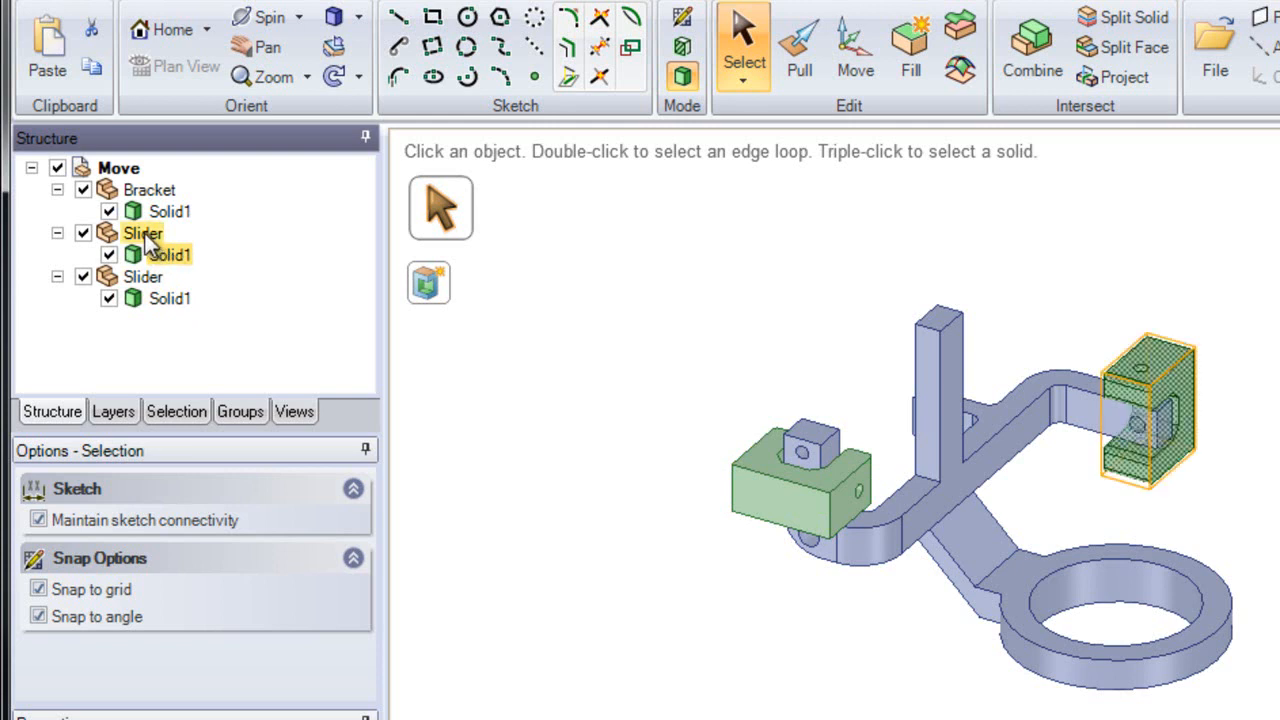
# Step: Try pulling the front face of the left slider with the Pull tool
pyautogui.click(609, 217)
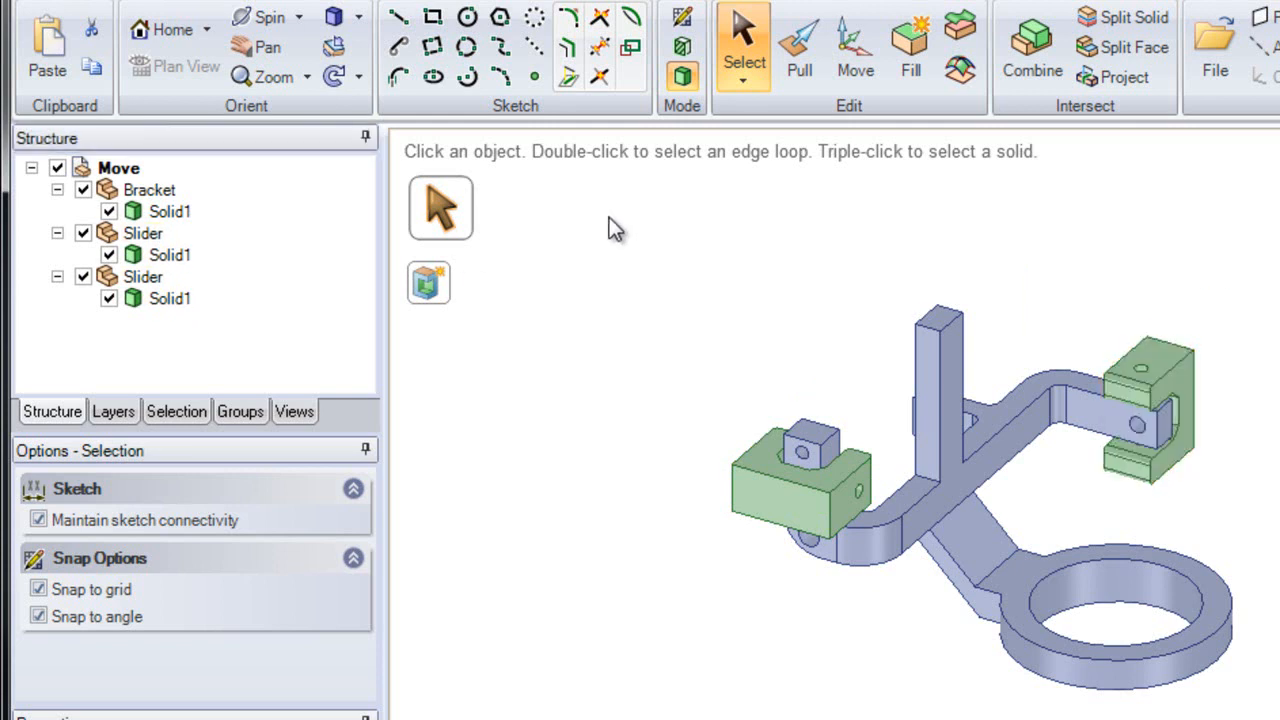
pyautogui.click(786, 75)
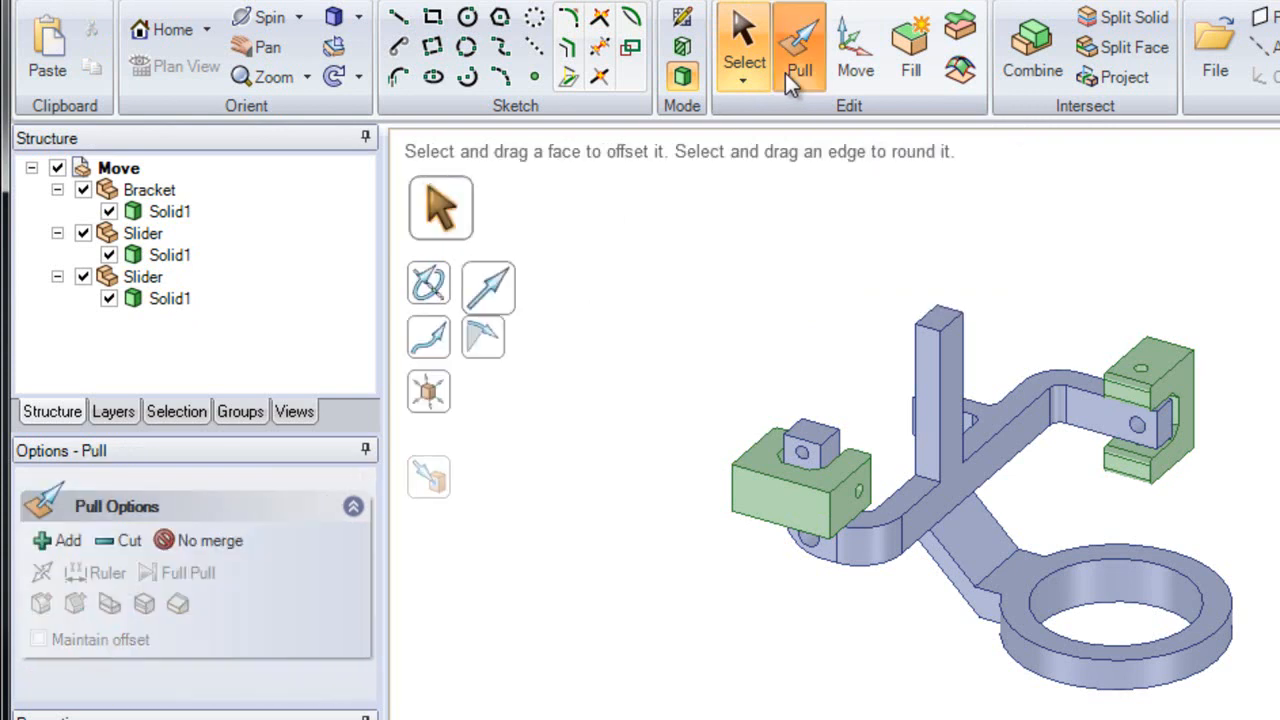
pyautogui.click(808, 505)
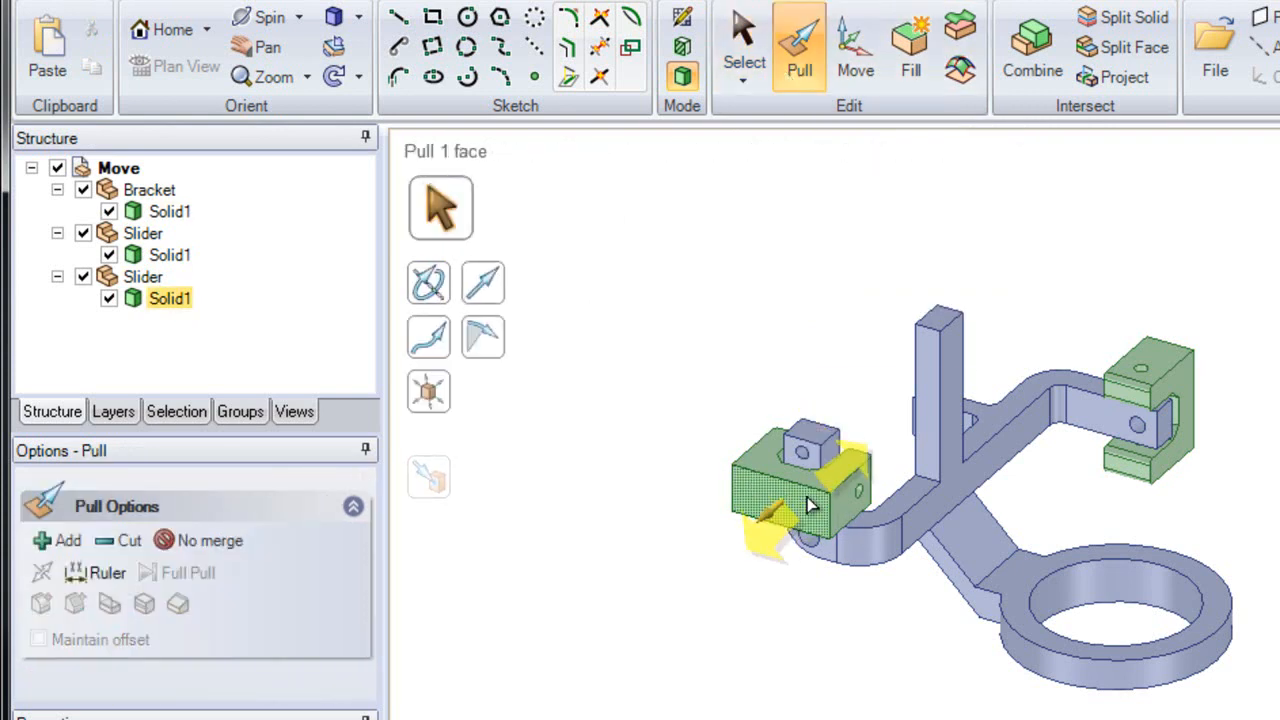
pyautogui.moveTo(770, 535)
pyautogui.mouseDown()
pyautogui.moveTo(657, 603)
pyautogui.moveTo(797, 491)
pyautogui.moveTo(700, 589)
pyautogui.moveTo(790, 497)
pyautogui.moveTo(760, 531)
pyautogui.mouseUp()
pyautogui.press('Escape')
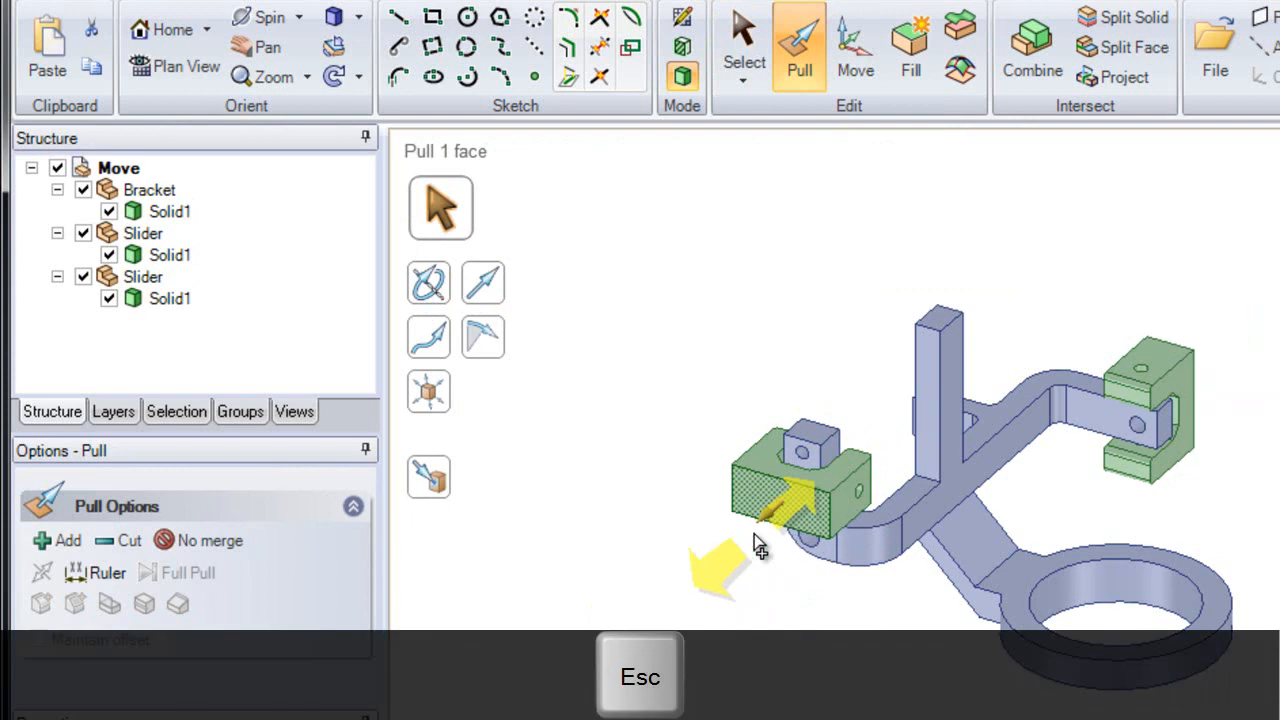
pyautogui.press('Escape')
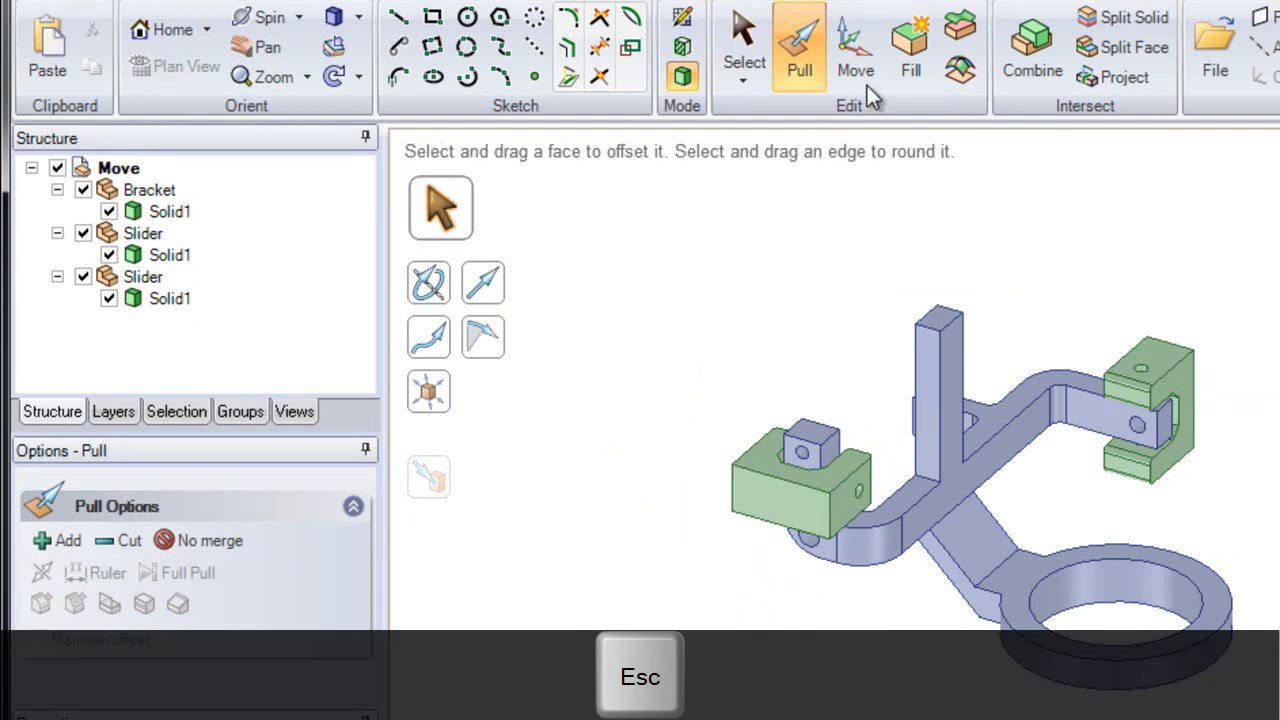
# Step: With the Move tool, select the right slider's solid and then clear the selection
pyautogui.click(857, 72)
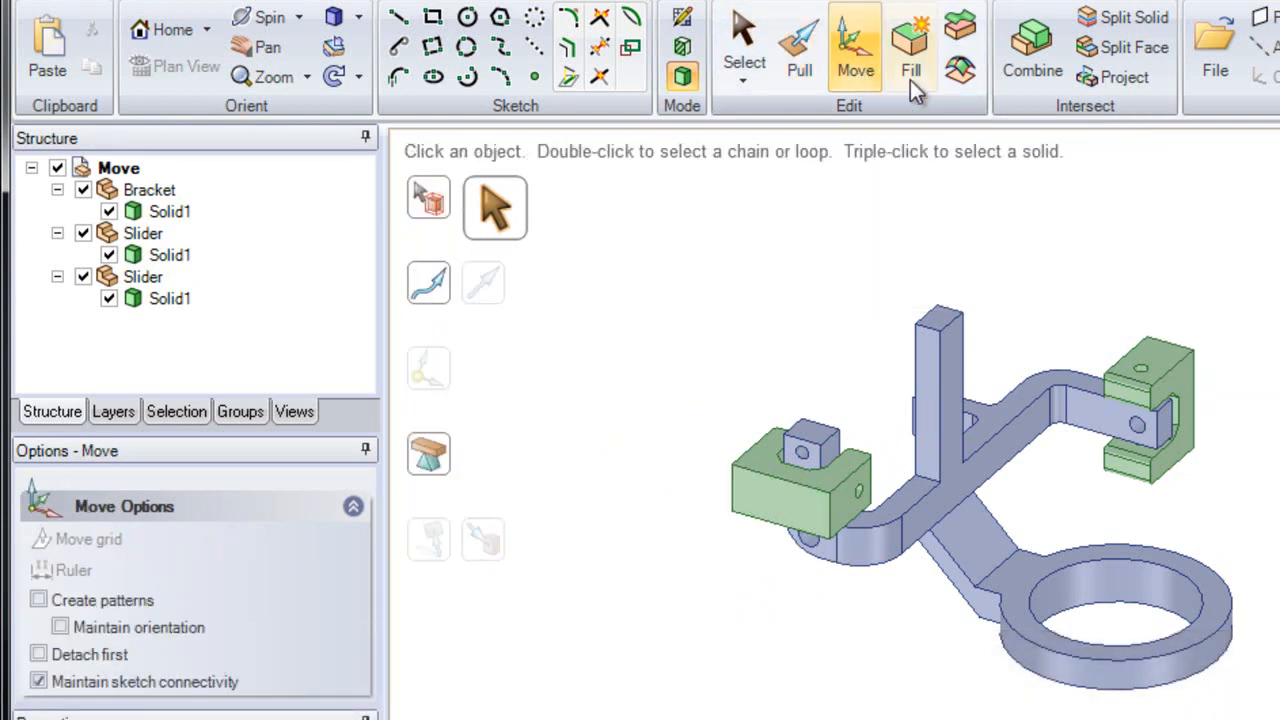
pyautogui.keyDown('ctrl'); pyautogui.moveTo(1136, 394); pyautogui.dragTo(1130, 493, button='middle'); pyautogui.keyUp('ctrl')
pyautogui.keyDown('shift'); pyautogui.moveTo(1066, 446); pyautogui.dragTo(1162, 400, button='middle'); pyautogui.keyUp('shift')
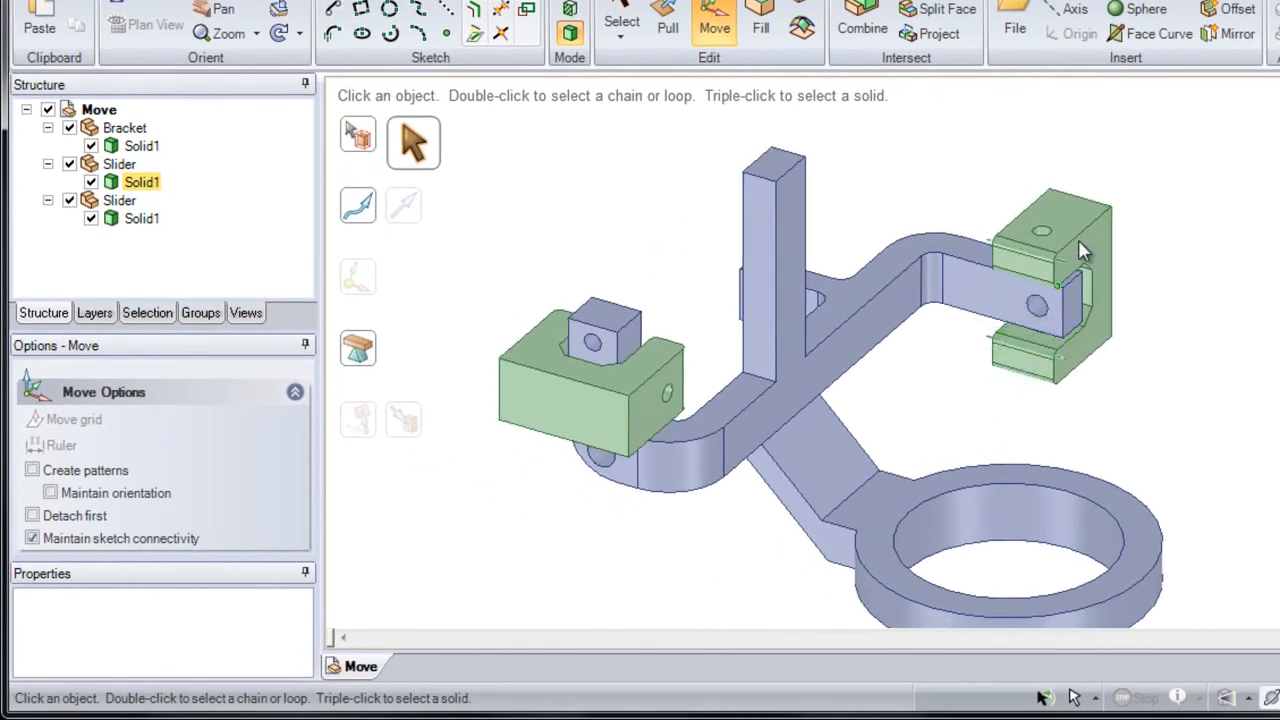
pyautogui.tripleClick(1083, 222)
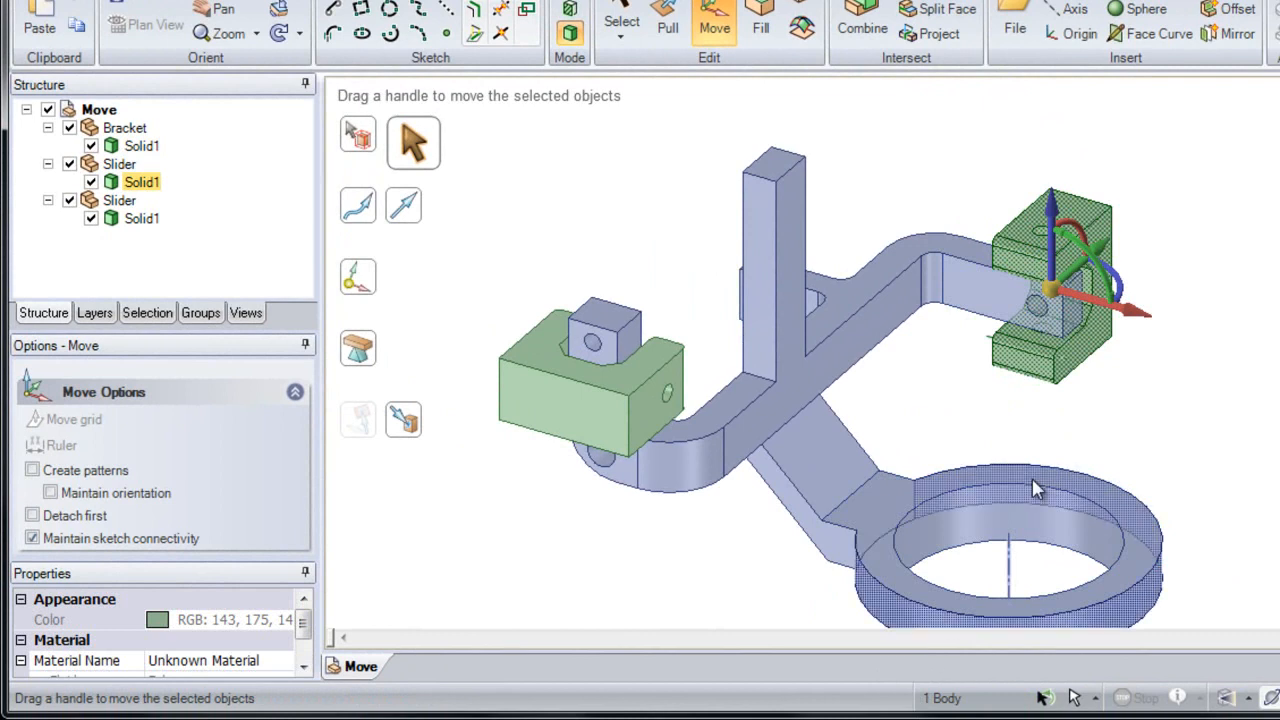
pyautogui.moveTo(1131, 316)
pyautogui.mouseDown()
pyautogui.moveTo(1225, 354)
pyautogui.moveTo(1010, 237)
pyautogui.moveTo(1217, 371)
pyautogui.moveTo(1135, 318)
pyautogui.moveTo(1025, 276)
pyautogui.moveTo(1120, 300)
pyautogui.mouseUp()
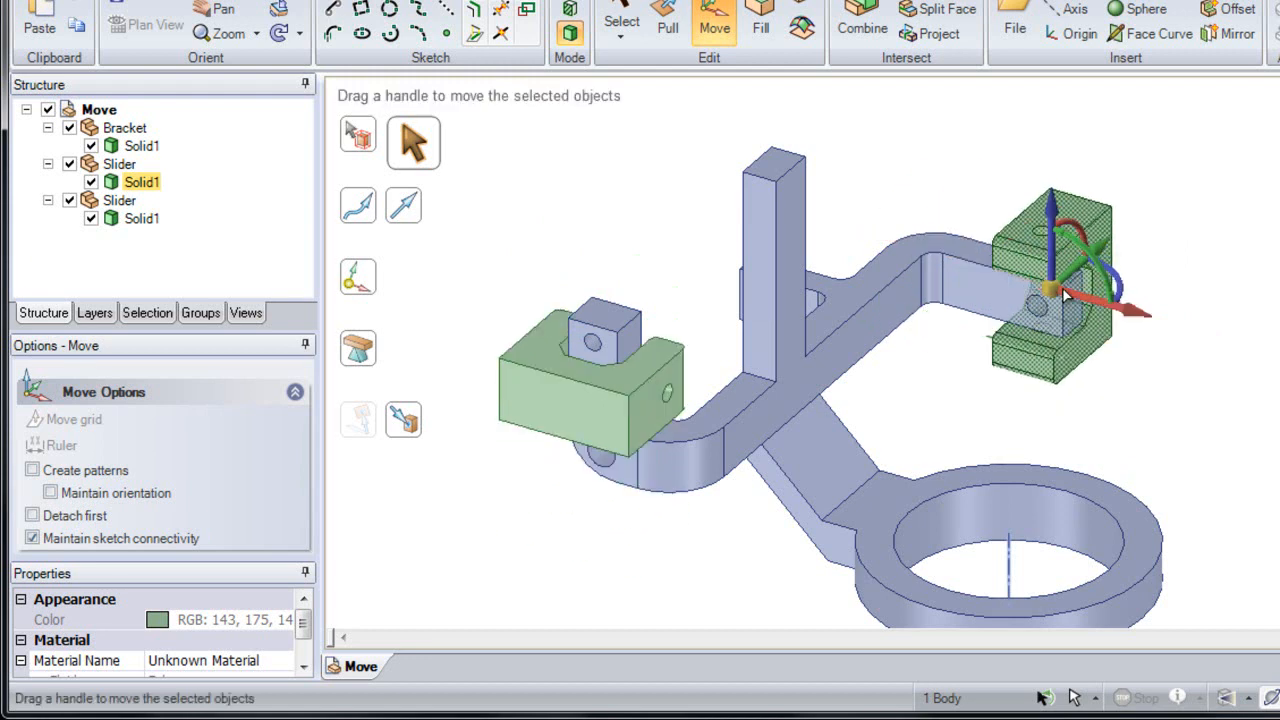
pyautogui.click(975, 224)
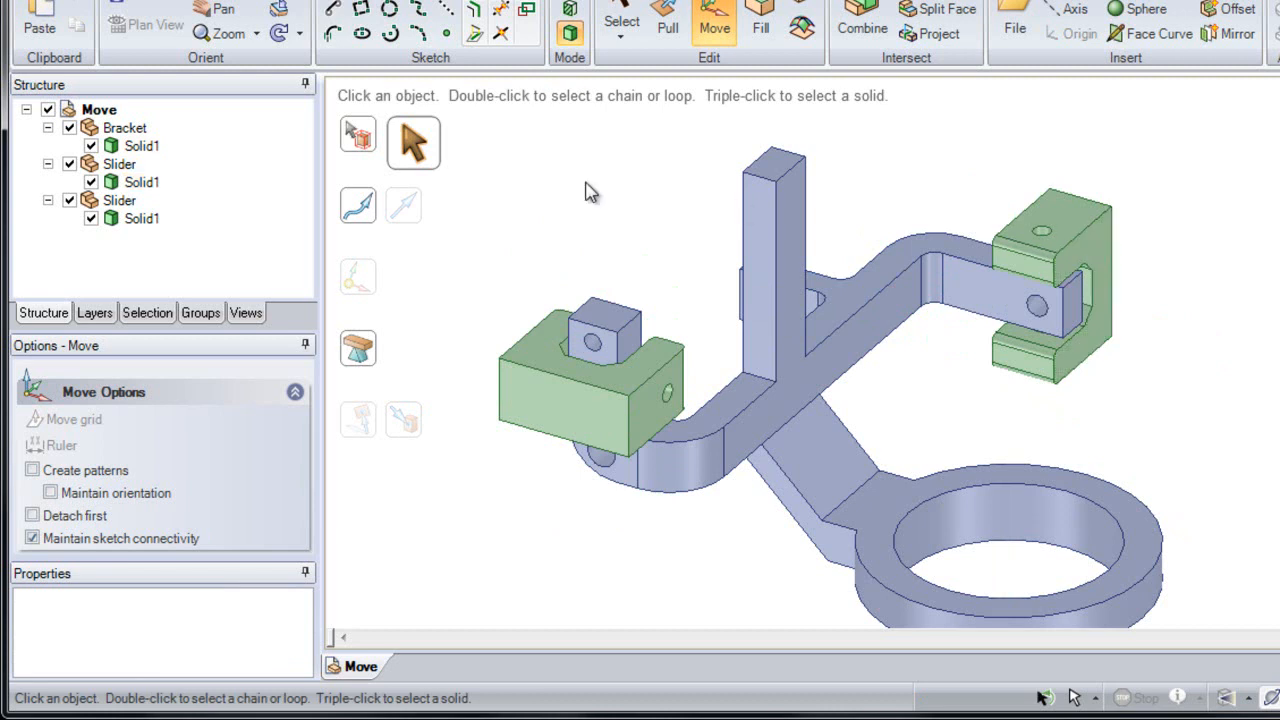
# Step: Select the upper Slider component and try dragging its move handles
pyautogui.click(120, 165)
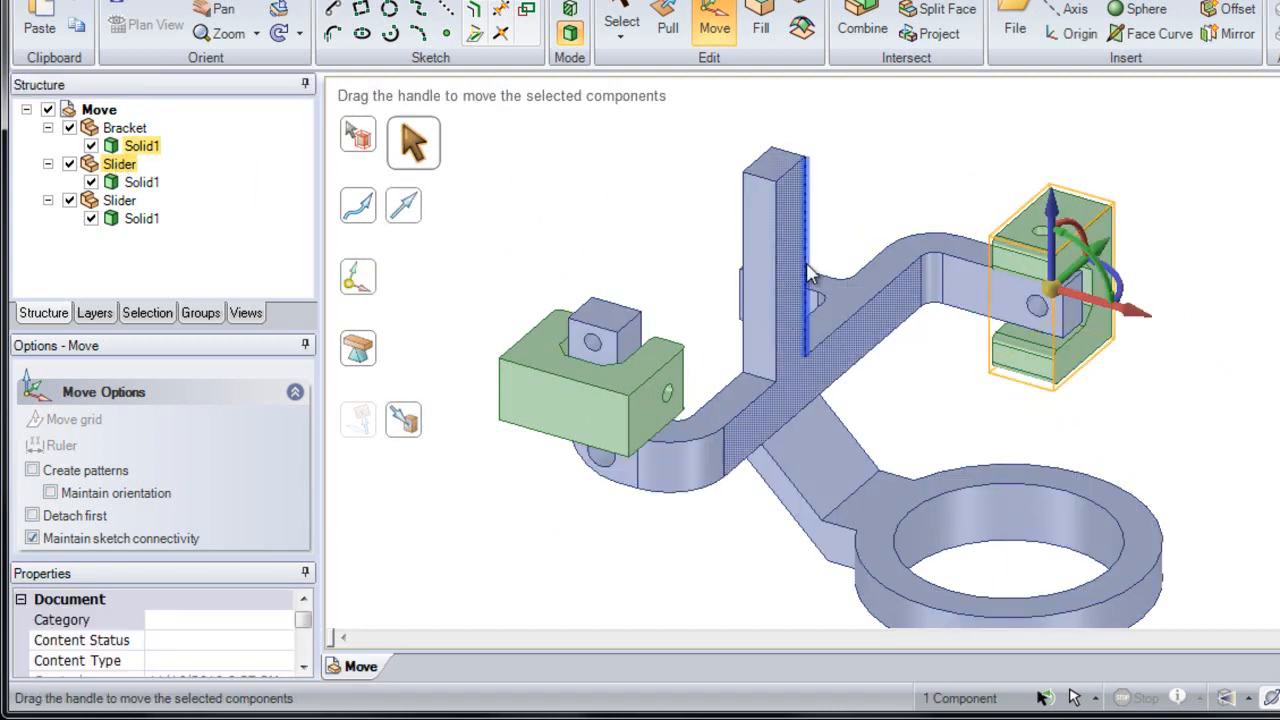
pyautogui.moveTo(1133, 316); pyautogui.dragTo(1246, 357)
pyautogui.press('Escape')
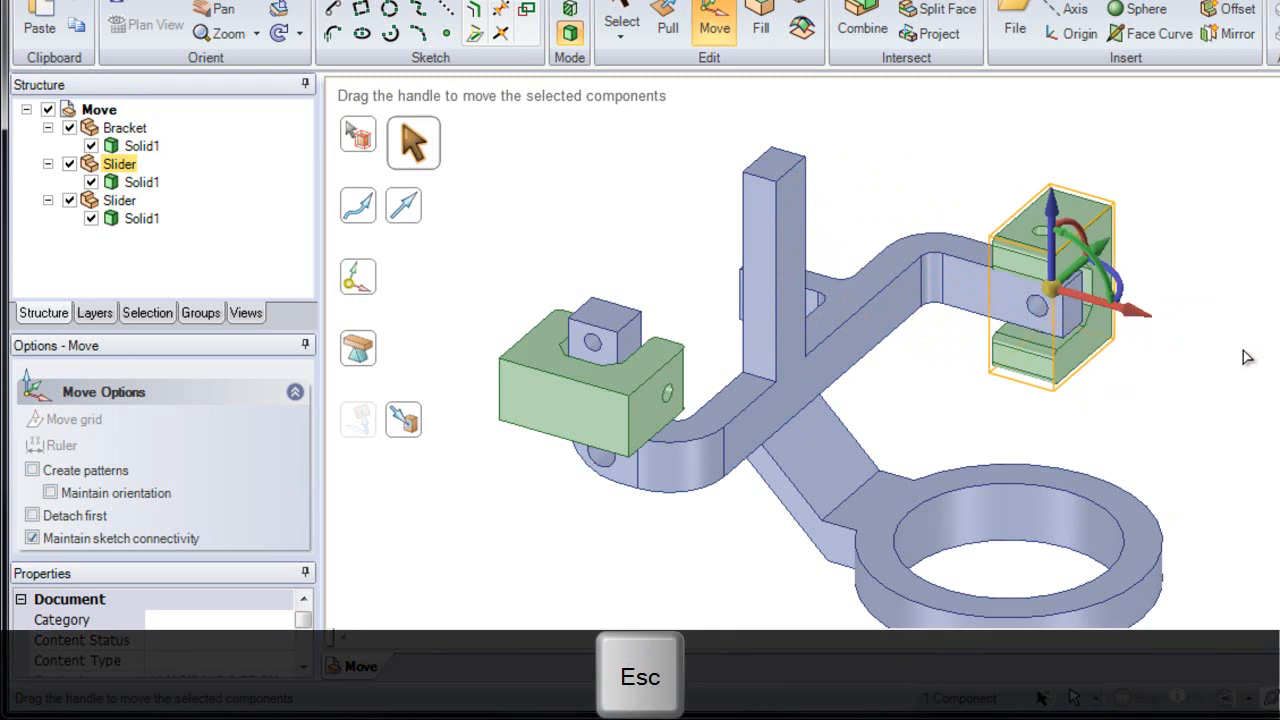
pyautogui.moveTo(1095, 265); pyautogui.dragTo(1100, 193)
pyautogui.press('Escape')
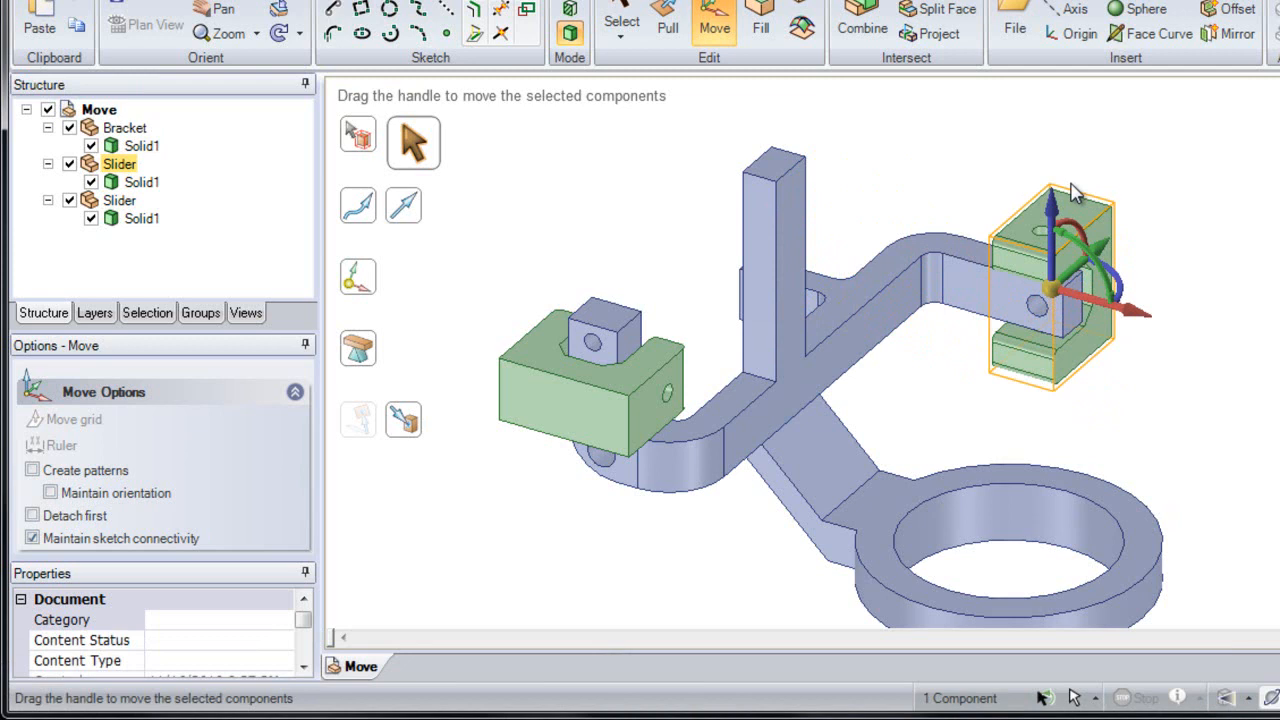
pyautogui.click(986, 170)
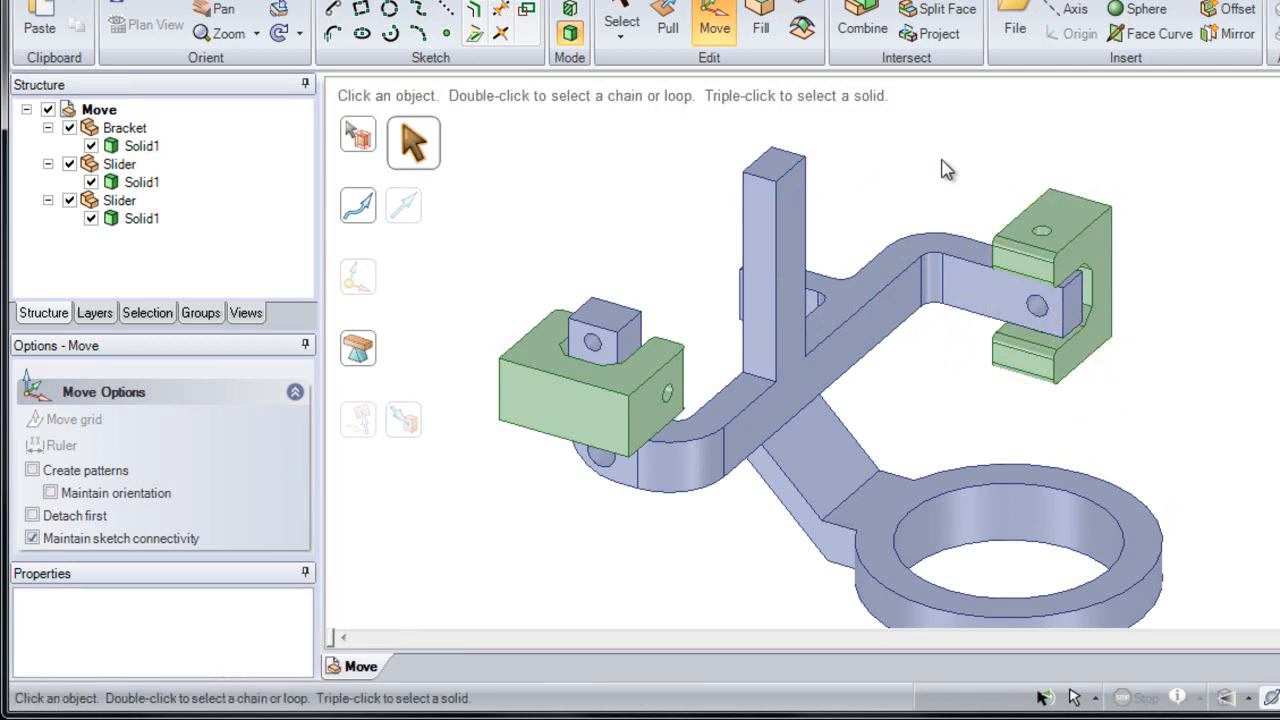
# Step: Switch to component selection and pick the sliders and the bracket one at a time
pyautogui.click(367, 146)
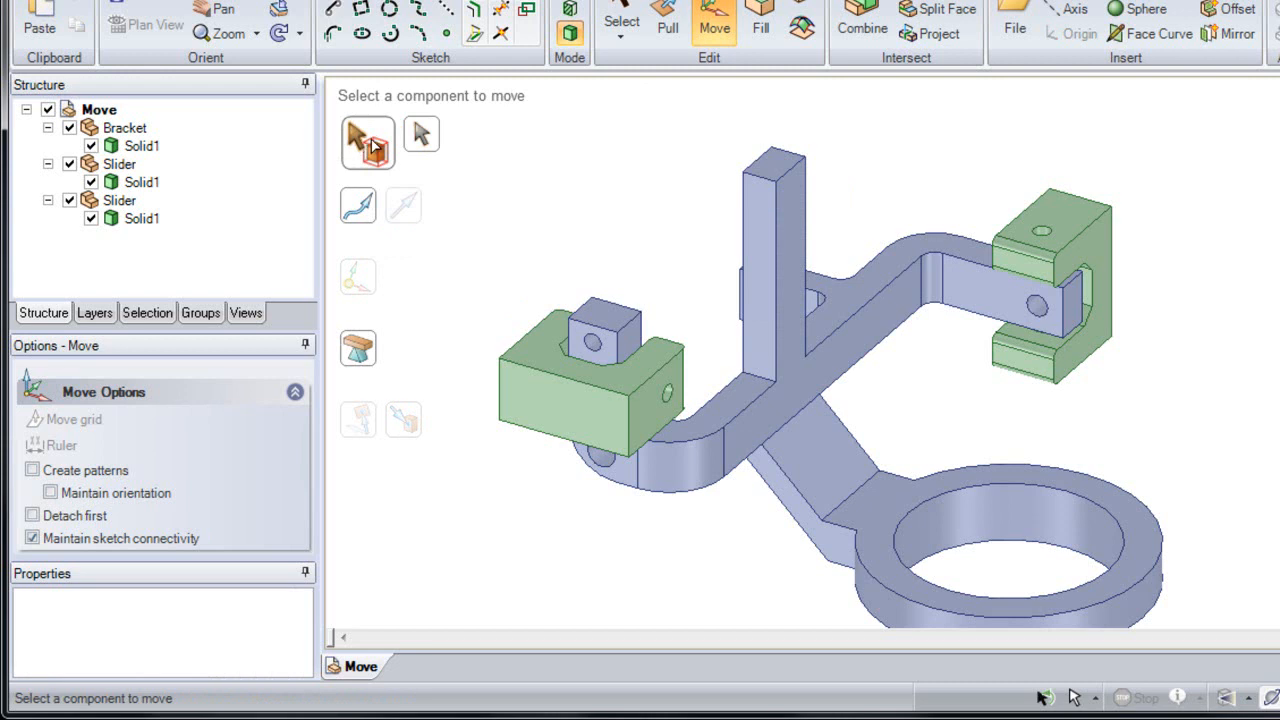
pyautogui.click(555, 350)
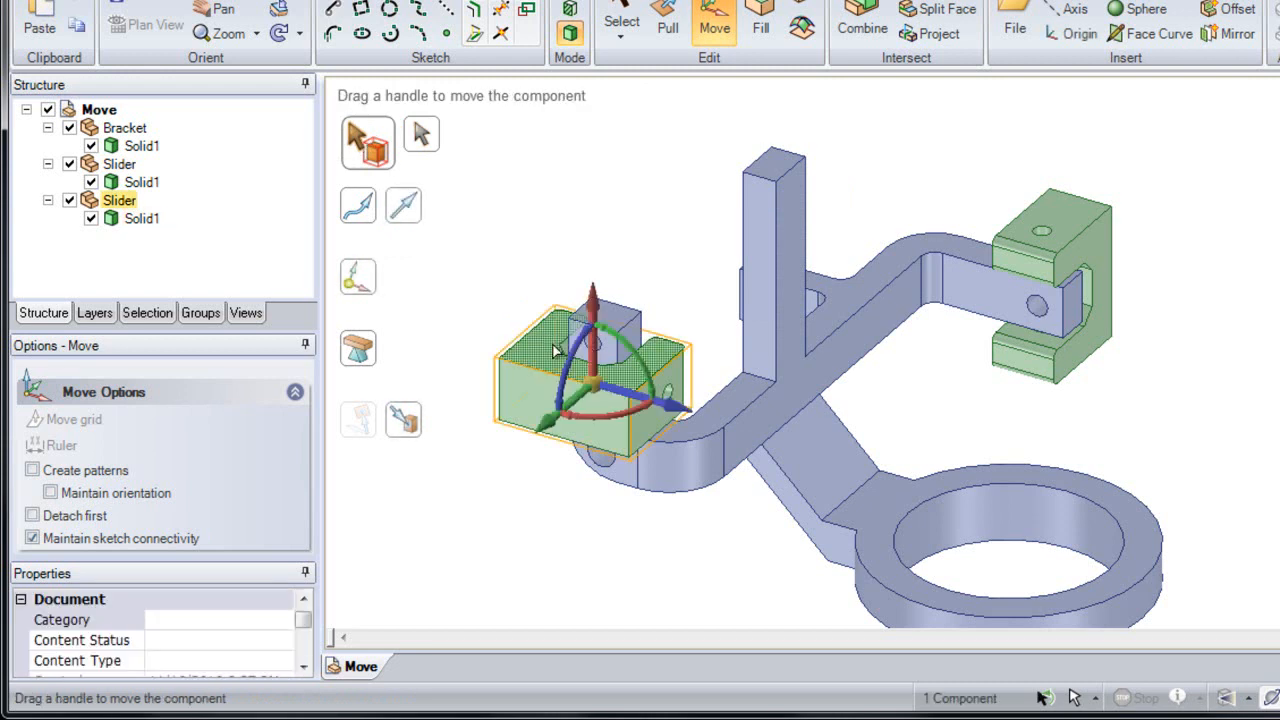
pyautogui.click(757, 314)
pyautogui.click(1055, 263)
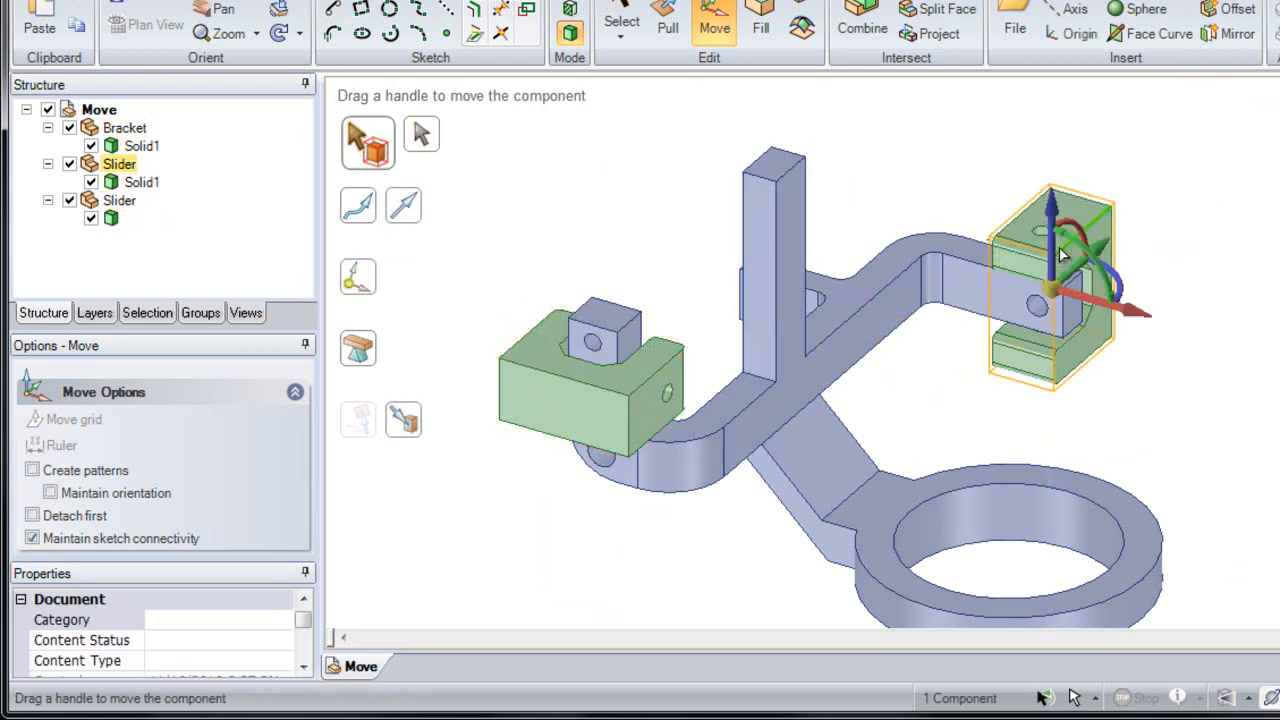
pyautogui.click(968, 288)
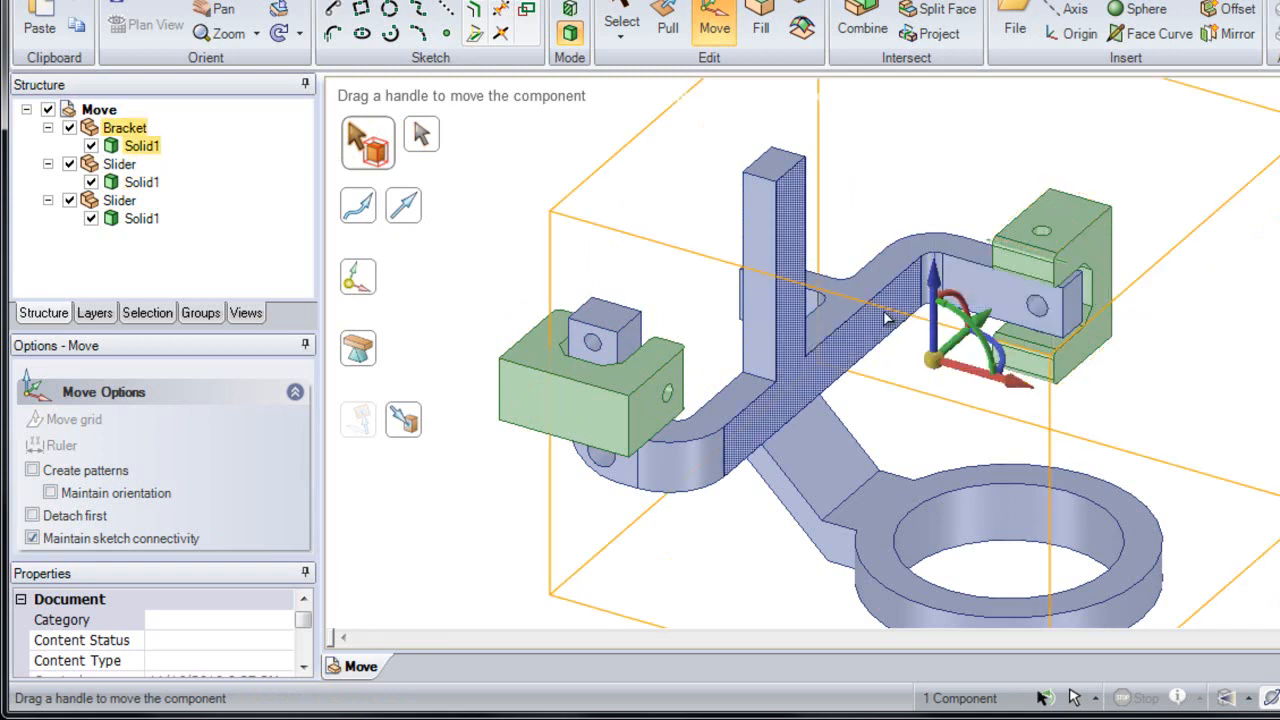
pyautogui.click(1045, 255)
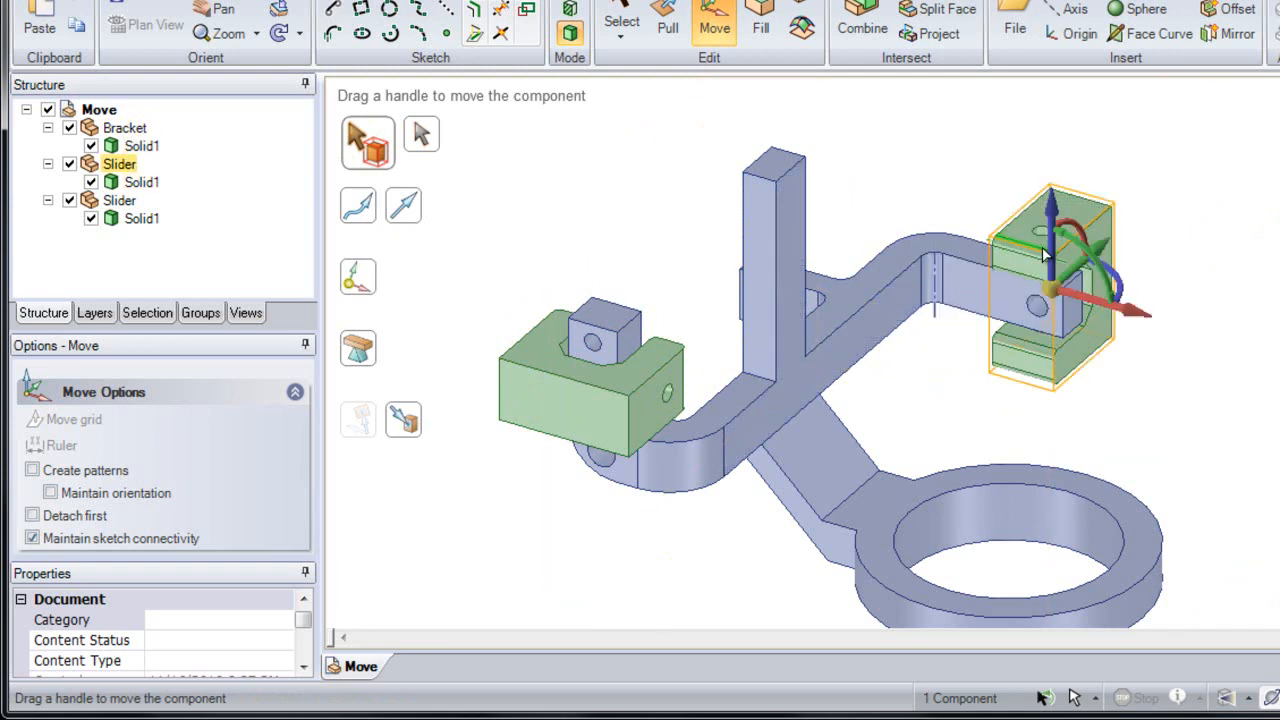
pyautogui.moveTo(1092, 306); pyautogui.dragTo(988, 275)
pyautogui.press('Escape')
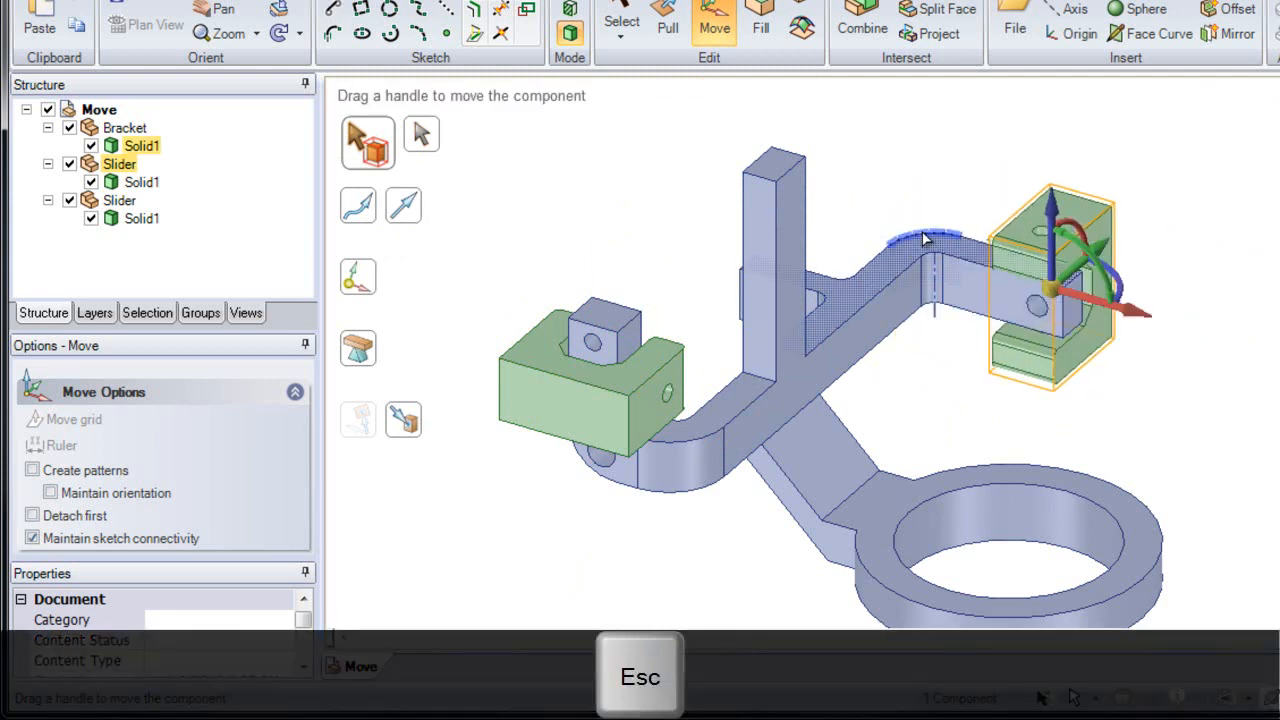
pyautogui.press('Escape')
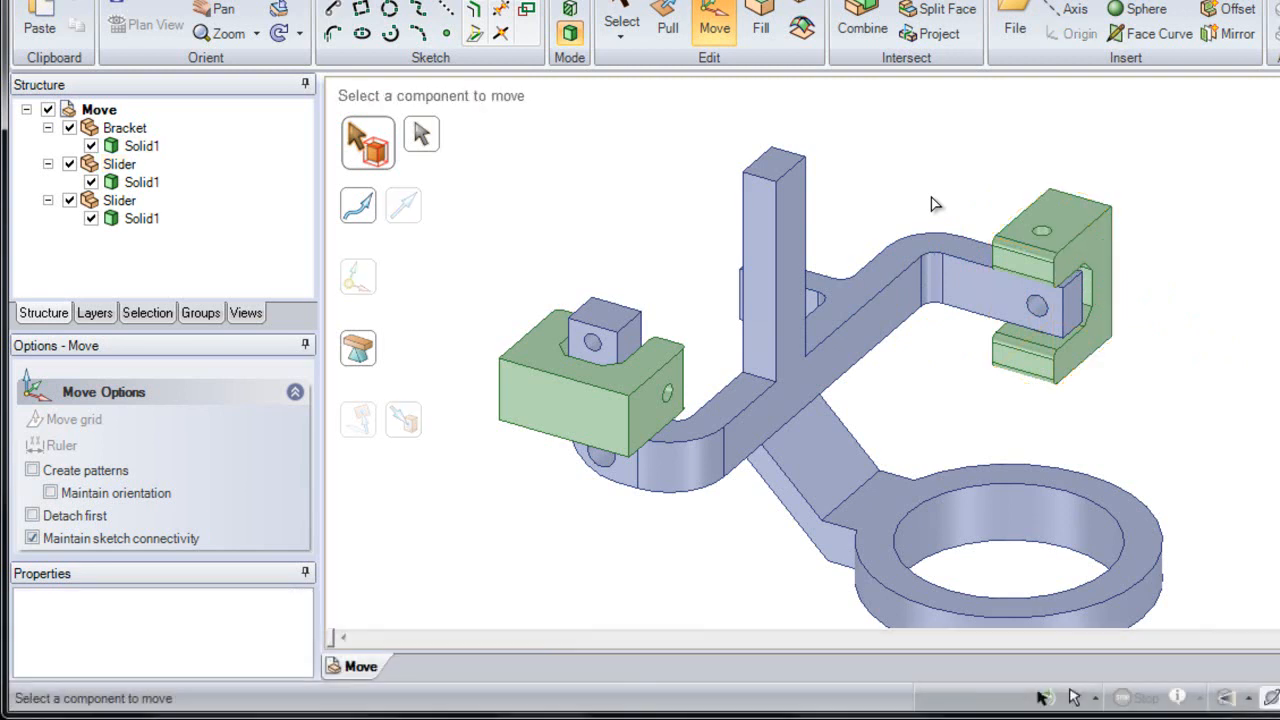
# Step: Box-select the right slider together with the bracket arm's end and move them 20 mm along the red axis
pyautogui.keyDown('shift'); pyautogui.moveTo(948, 268); pyautogui.dragTo(955, 388, button='middle'); pyautogui.keyUp('shift')
pyautogui.keyDown('shift'); pyautogui.moveTo(1022, 314); pyautogui.dragTo(917, 337, button='middle'); pyautogui.keyUp('shift')
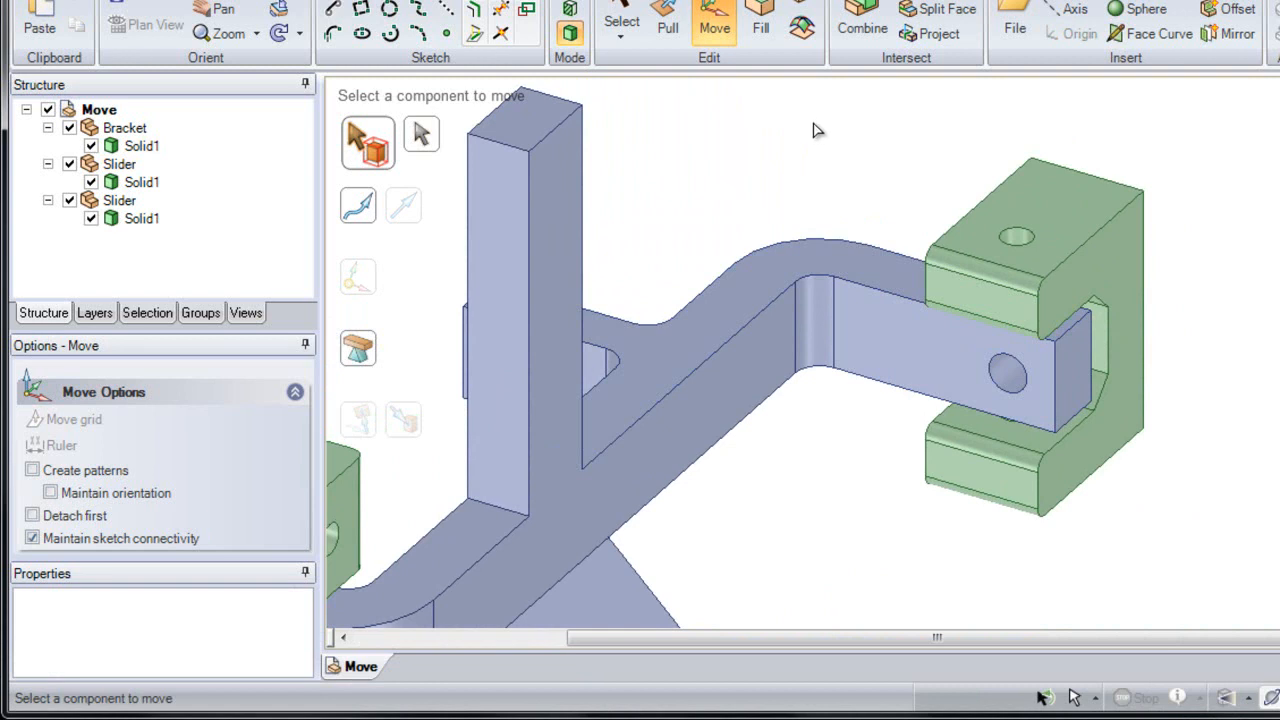
pyautogui.moveTo(810, 106)
pyautogui.mouseDown()
pyautogui.moveTo(1092, 381)
pyautogui.moveTo(1233, 545)
pyautogui.moveTo(1255, 592)
pyautogui.moveTo(1228, 588)
pyautogui.moveTo(1077, 468)
pyautogui.moveTo(1069, 508)
pyautogui.moveTo(1229, 555)
pyautogui.moveTo(1233, 569)
pyautogui.mouseUp()
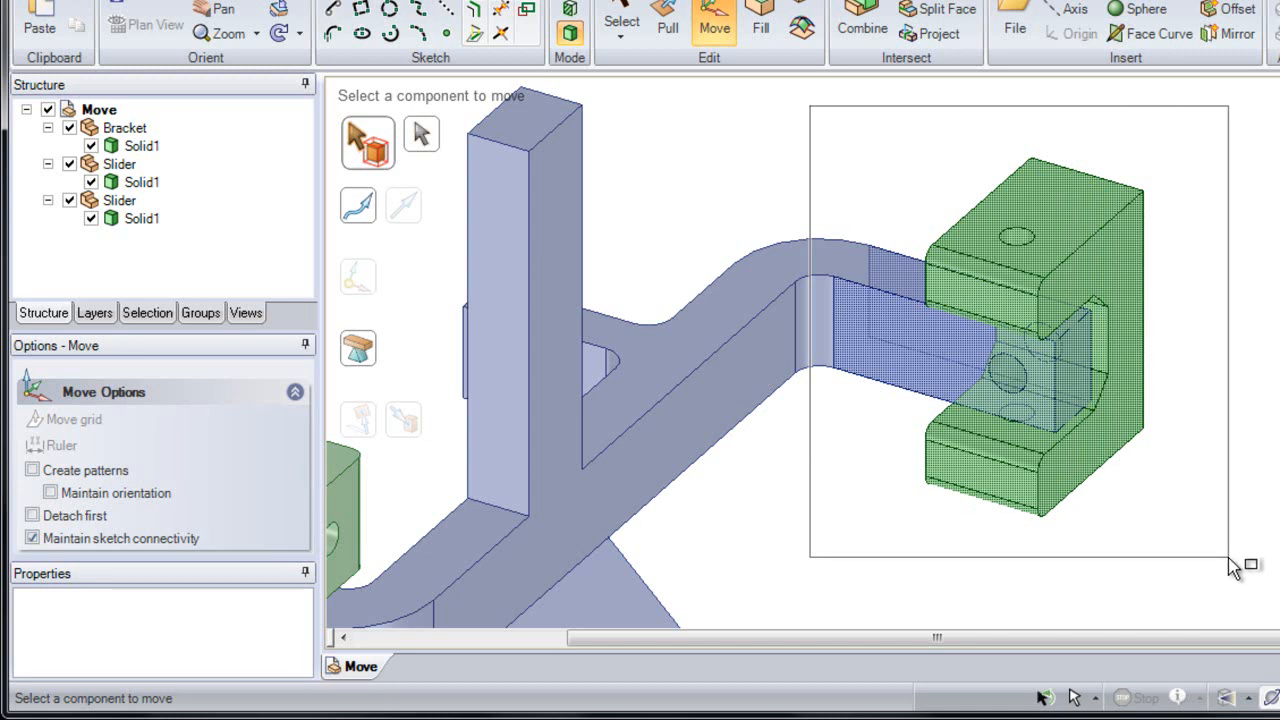
pyautogui.moveTo(1233, 569); pyautogui.dragTo(1211, 594)
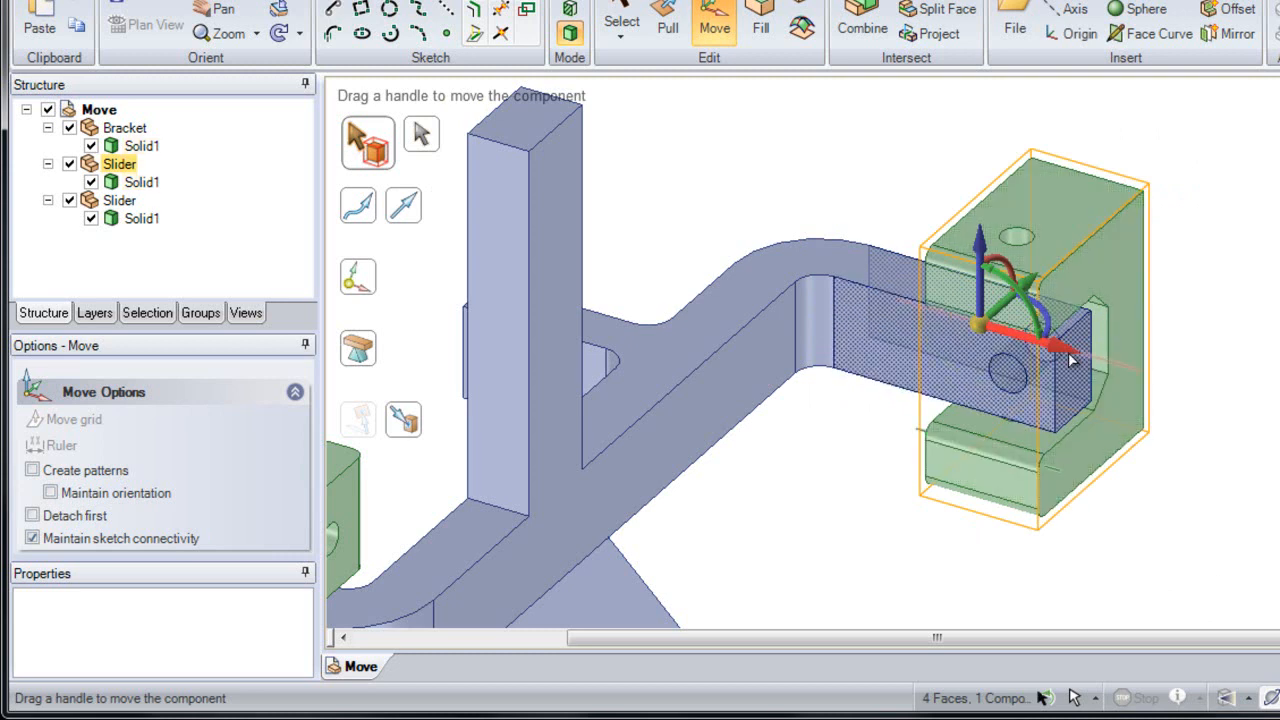
pyautogui.moveTo(1092, 360); pyautogui.dragTo(1159, 390)
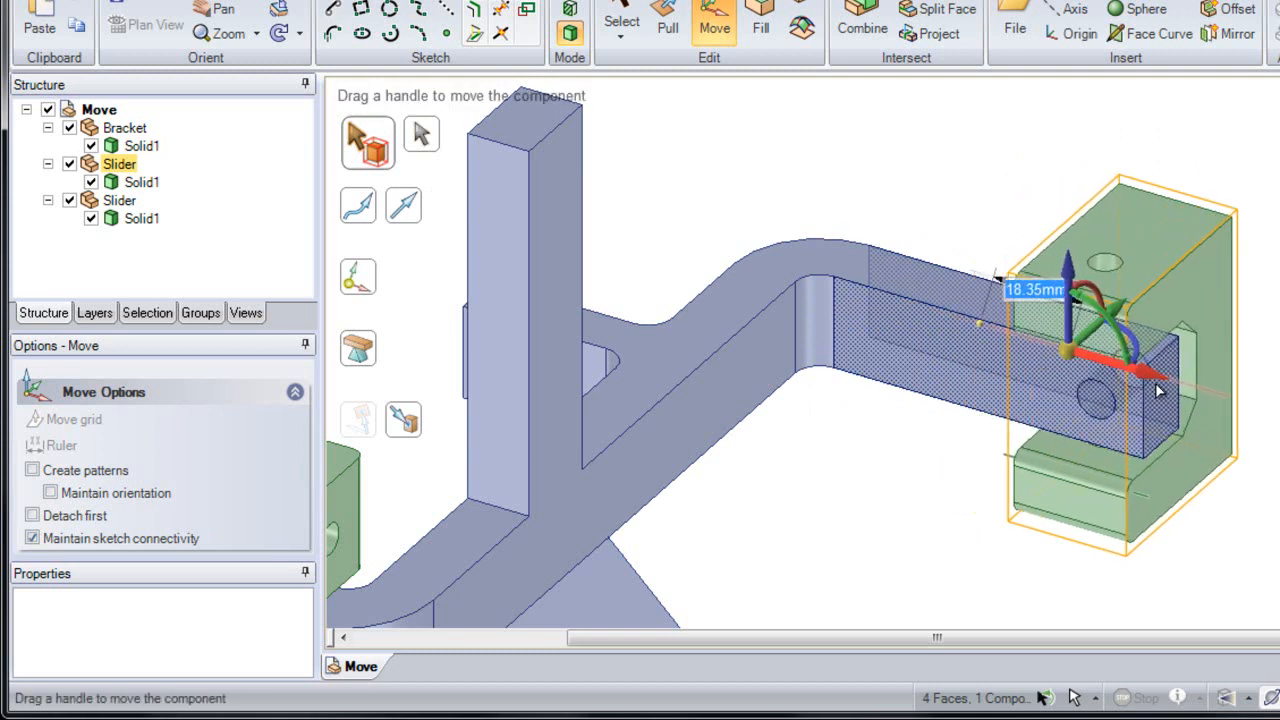
pyautogui.press('space')
pyautogui.write('20')
pyautogui.press('Return')
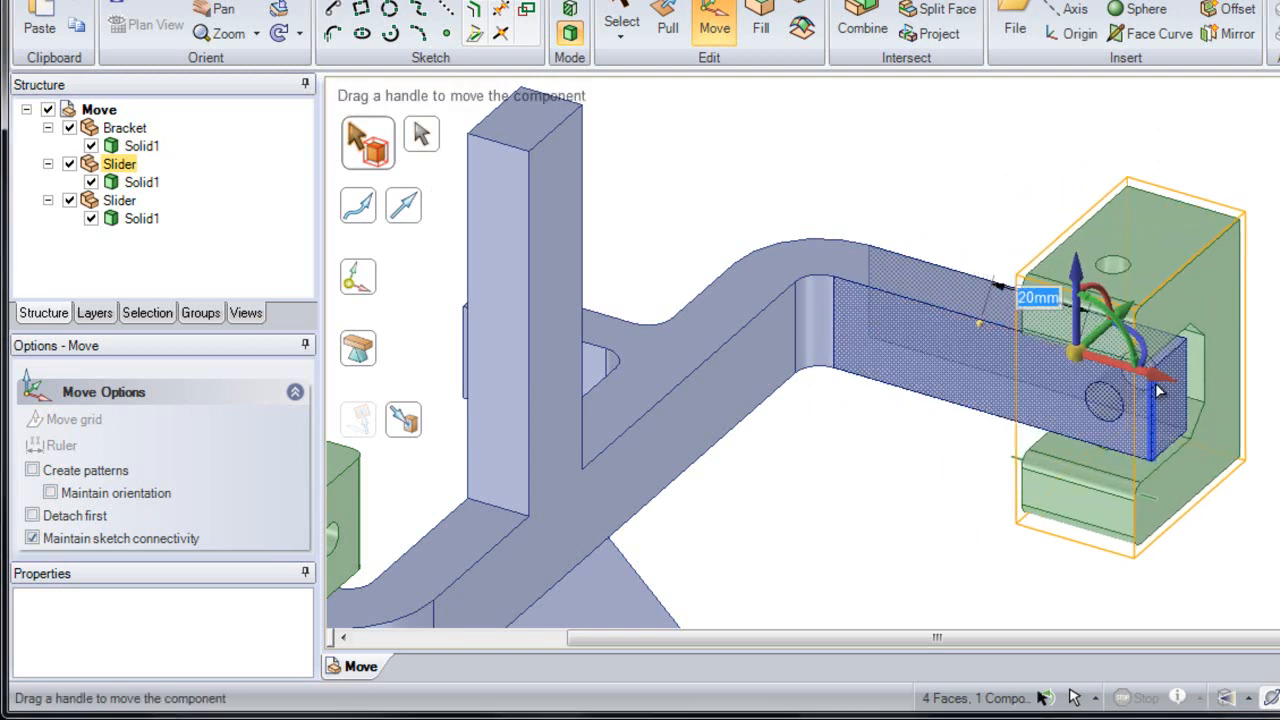
# Step: Relocate the move handle to the bracket arm's bend and rotate the selection 330° about the vertical axis
pyautogui.moveTo(1080, 360); pyautogui.dragTo(818, 333)
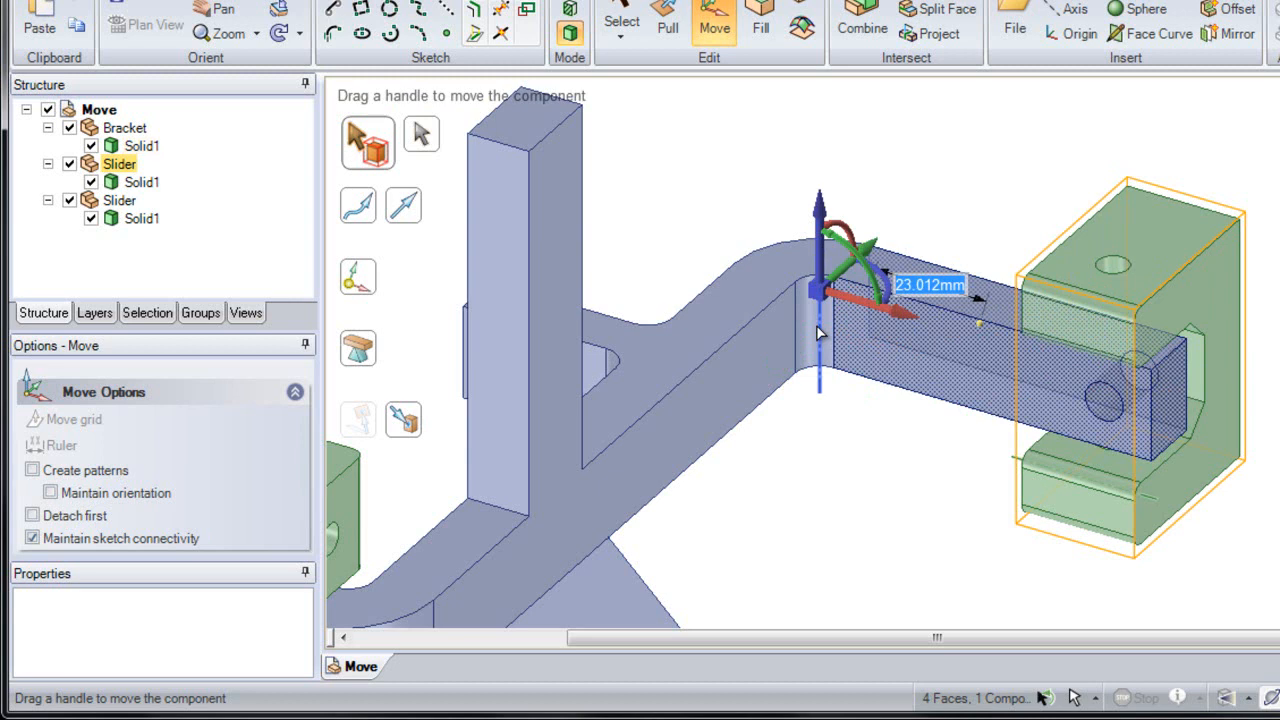
pyautogui.moveTo(886, 290); pyautogui.dragTo(890, 314)
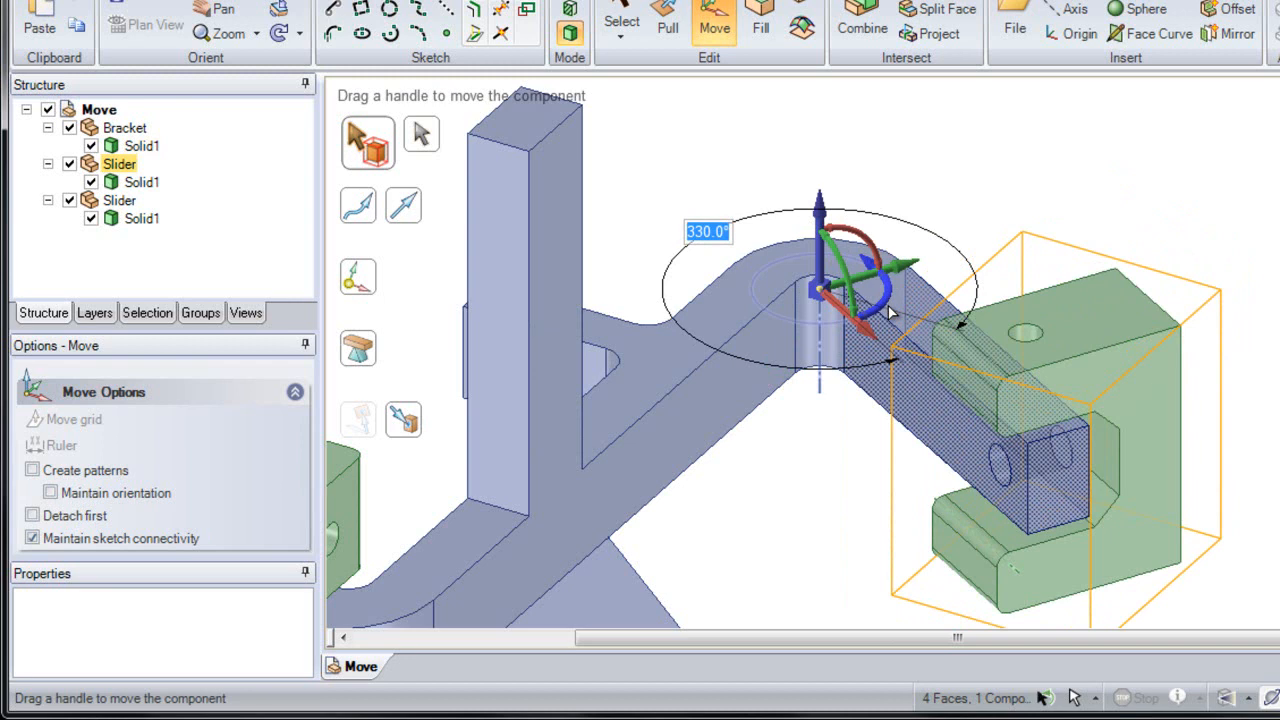
pyautogui.click(922, 220)
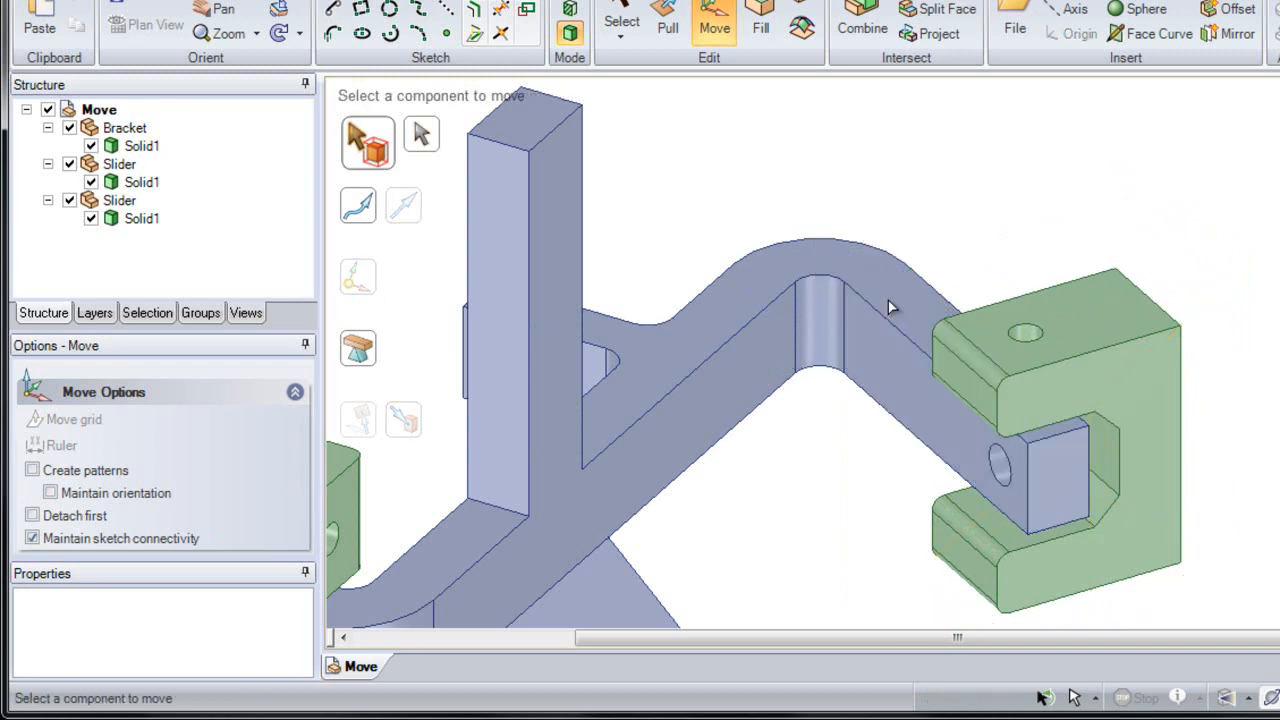
# Step: Select the right slider component and pick the bracket arm's outer edge as the move trajectory
pyautogui.moveTo(860, 354); pyautogui.dragTo(839, 322, button='middle')
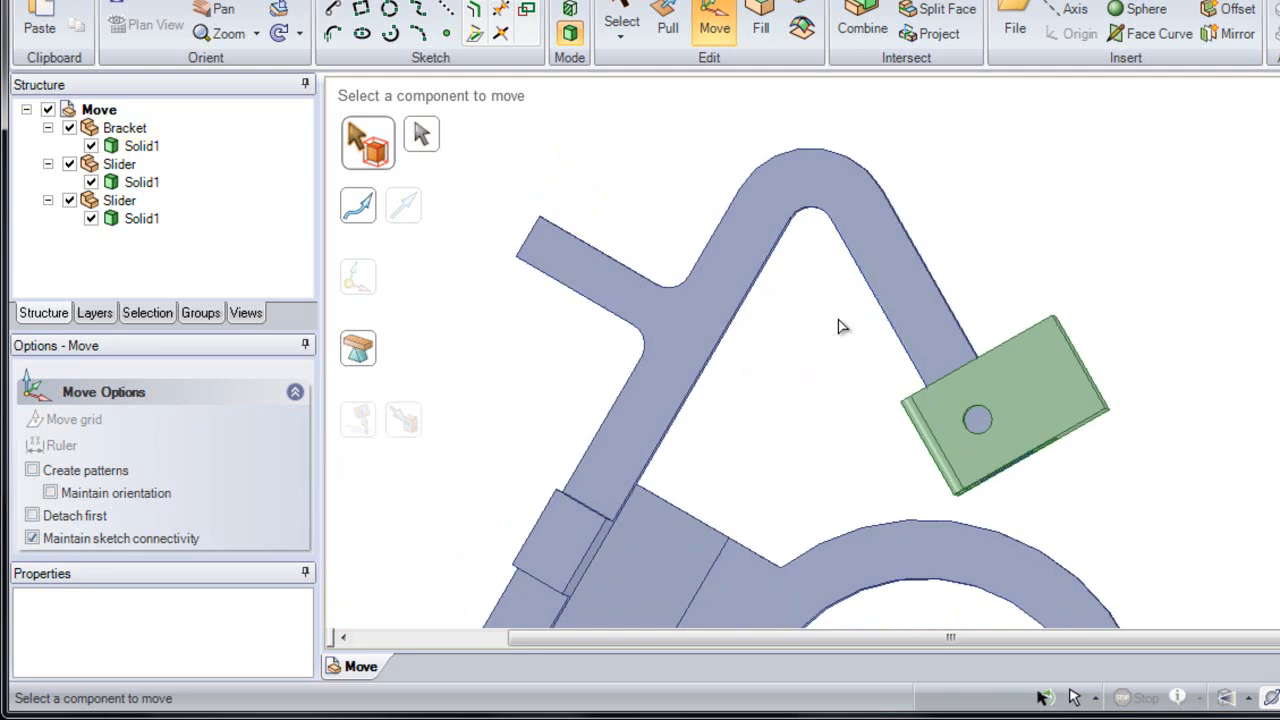
pyautogui.click(1030, 374)
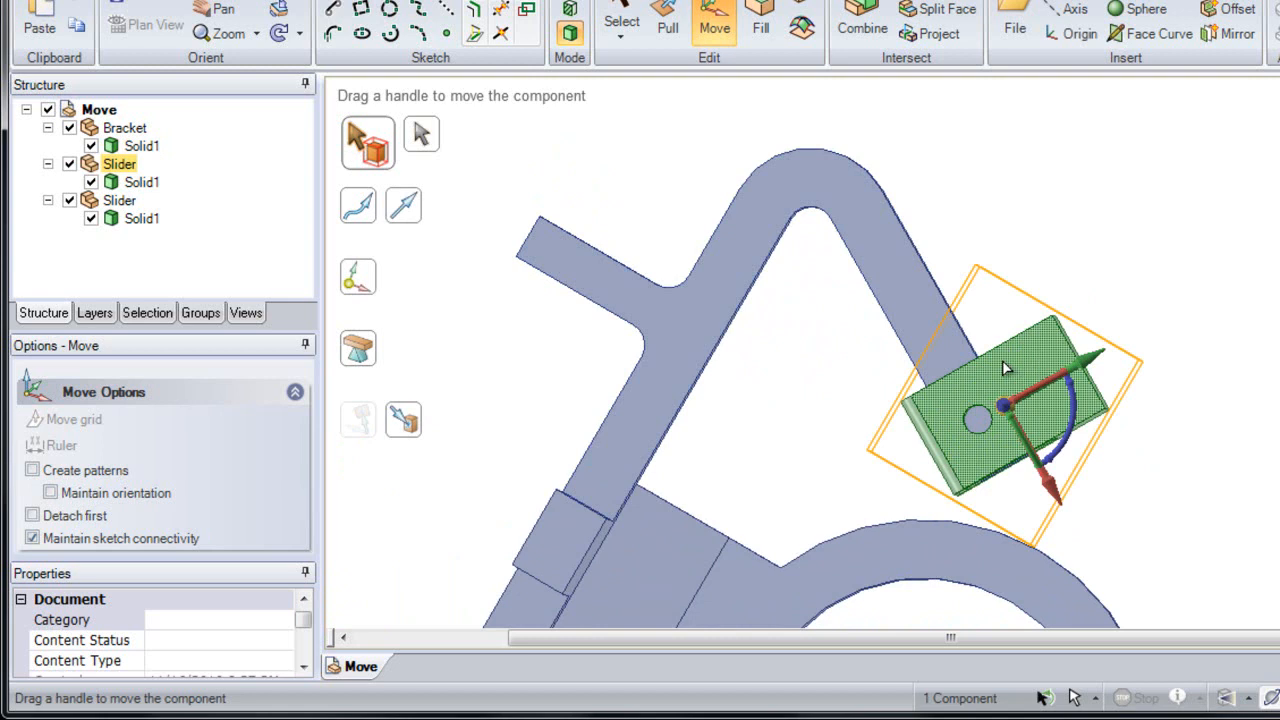
pyautogui.click(876, 195)
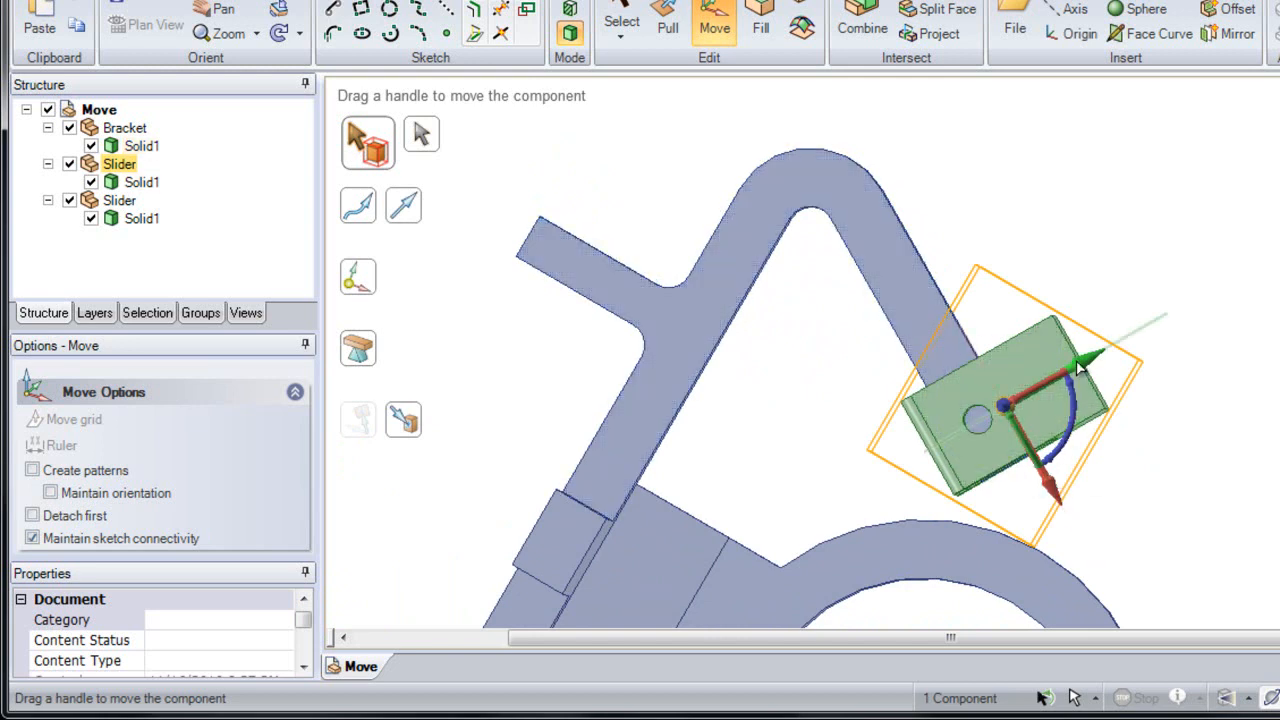
pyautogui.moveTo(1080, 368)
pyautogui.mouseDown(button='middle')
pyautogui.moveTo(1066, 332)
pyautogui.moveTo(1064, 400)
pyautogui.mouseUp(button='middle')
pyautogui.click(1062, 402)
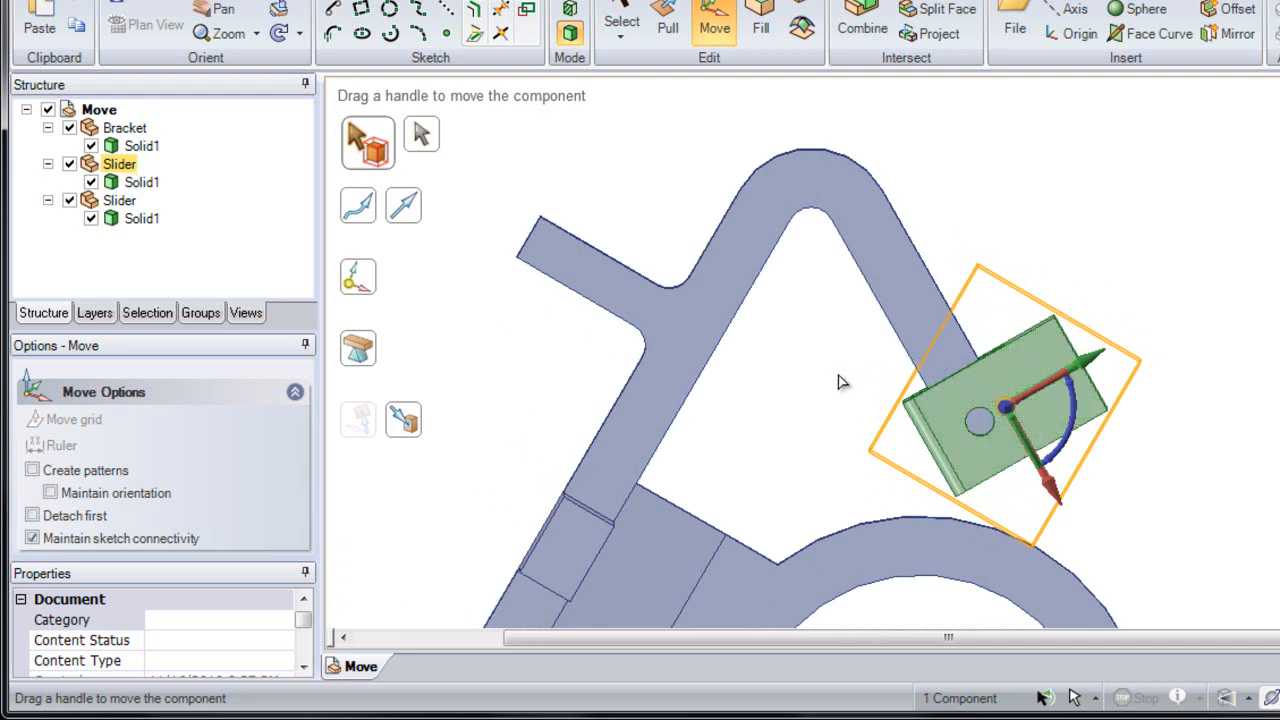
pyautogui.click(362, 214)
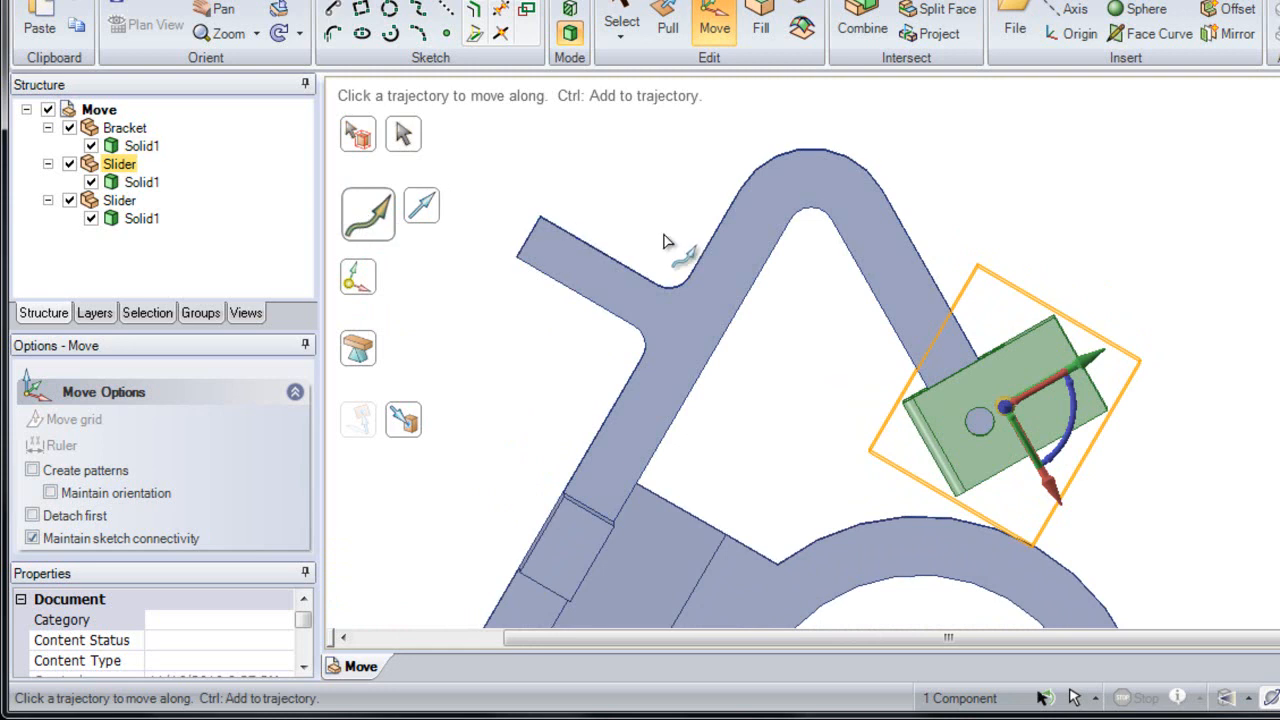
pyautogui.click(918, 265)
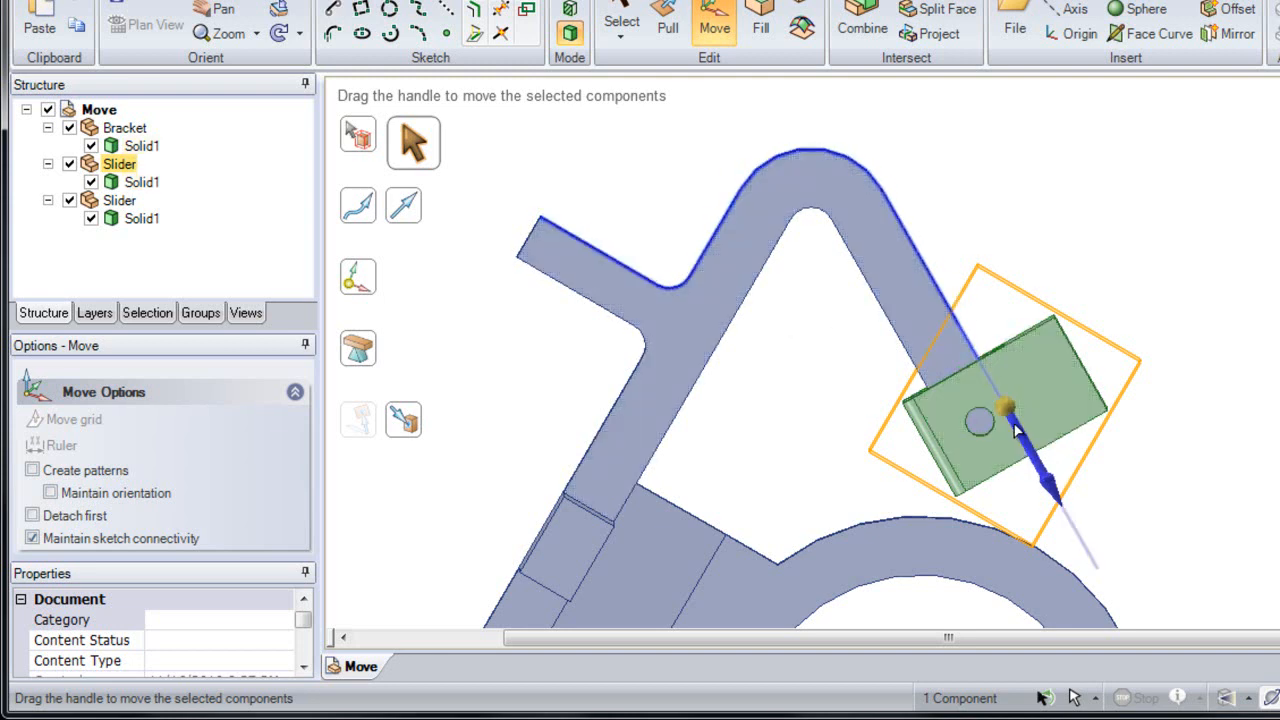
pyautogui.moveTo(1016, 428)
pyautogui.mouseDown()
pyautogui.moveTo(902, 238)
pyautogui.moveTo(826, 183)
pyautogui.moveTo(765, 222)
pyautogui.moveTo(697, 309)
pyautogui.moveTo(658, 316)
pyautogui.moveTo(609, 290)
pyautogui.moveTo(725, 265)
pyautogui.moveTo(792, 177)
pyautogui.moveTo(906, 243)
pyautogui.moveTo(943, 314)
pyautogui.moveTo(1012, 392)
pyautogui.moveTo(1020, 430)
pyautogui.mouseUp()
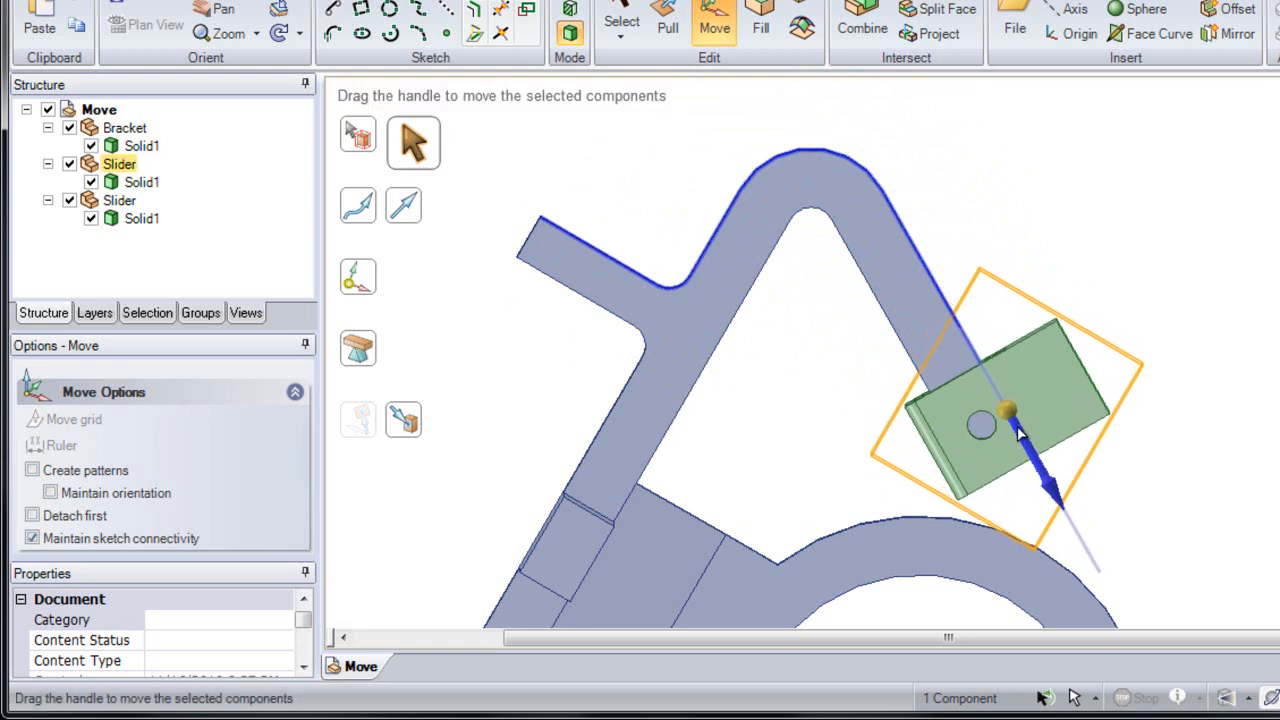
# Step: Drag the slider along the trajectory and undo that move
pyautogui.press('ctrl')
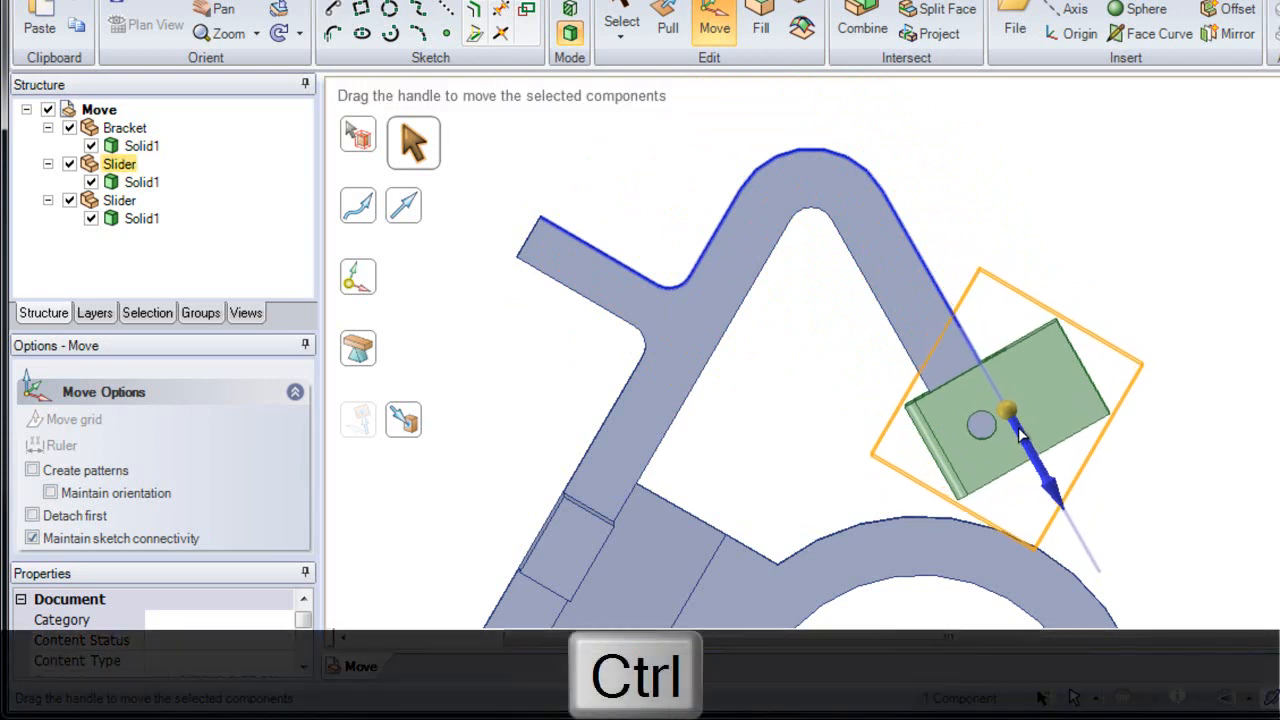
pyautogui.press('ctrl')
pyautogui.keyDown('ctrl'); pyautogui.moveTo(1020, 432); pyautogui.dragTo(588, 303); pyautogui.keyUp('ctrl')
pyautogui.hotkey('ctrl', 'z')
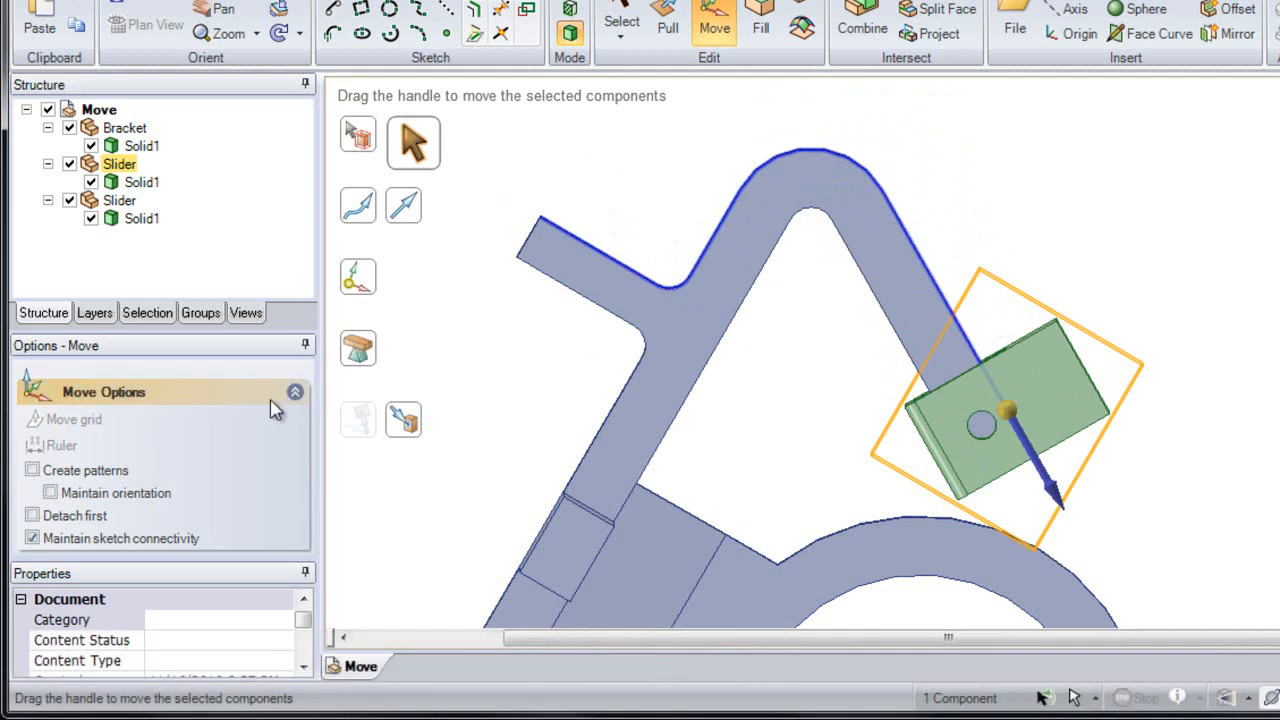
# Step: Turn on Maintain orientation and slide the slider along the bracket's edge to the opposite arm's end
pyautogui.click(101, 502)
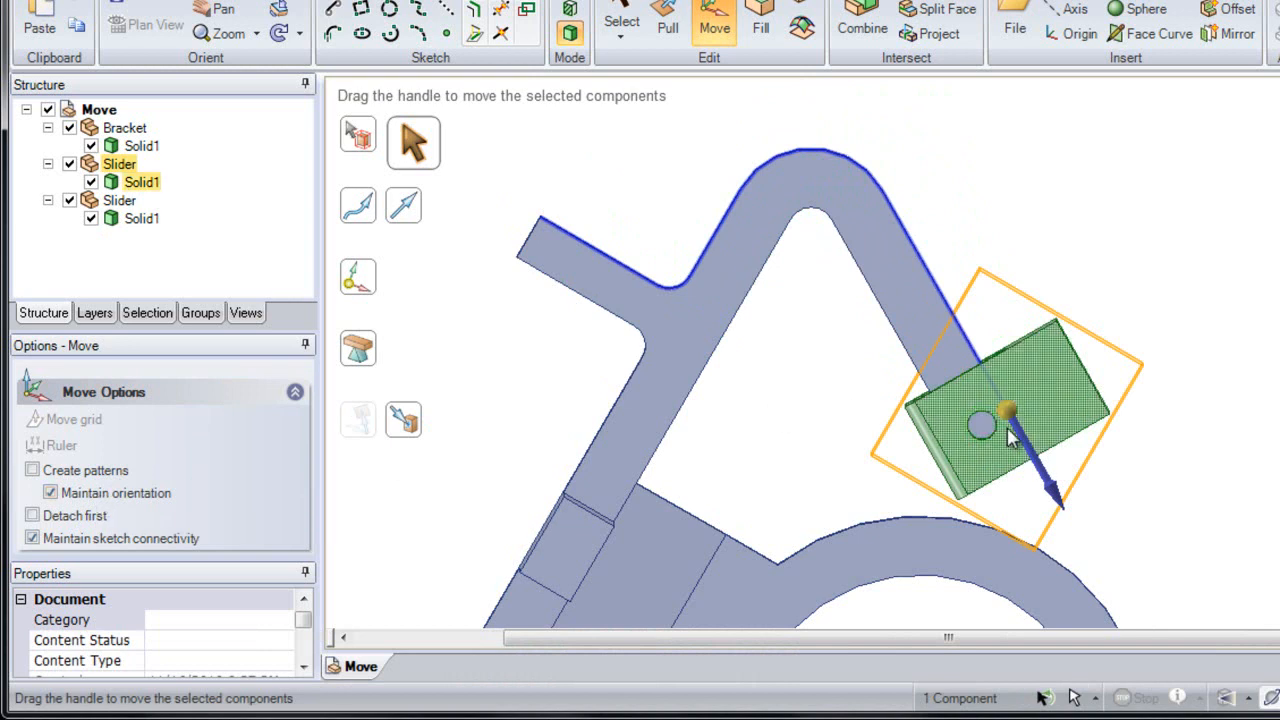
pyautogui.moveTo(1016, 428)
pyautogui.mouseDown()
pyautogui.moveTo(842, 193)
pyautogui.moveTo(790, 203)
pyautogui.moveTo(845, 210)
pyautogui.moveTo(895, 240)
pyautogui.moveTo(1006, 428)
pyautogui.mouseUp()
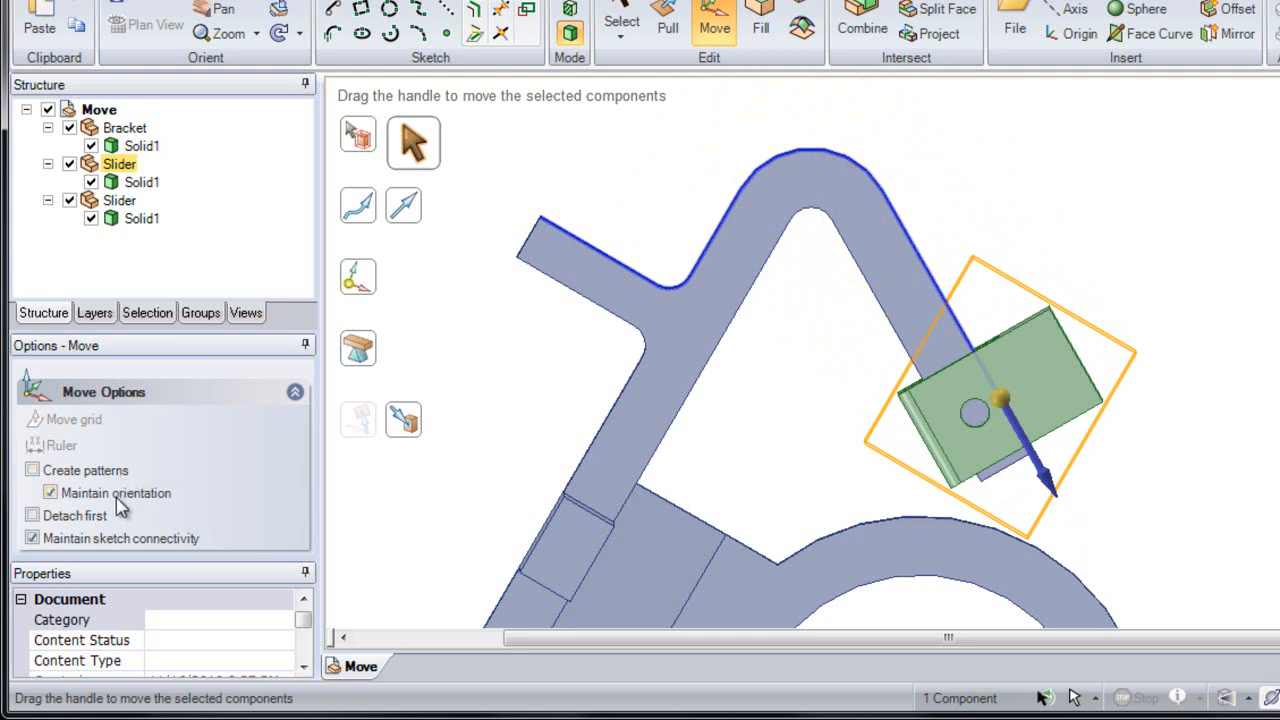
pyautogui.keyDown('ctrl'); pyautogui.moveTo(1003, 400); pyautogui.dragTo(633, 341); pyautogui.keyUp('ctrl')
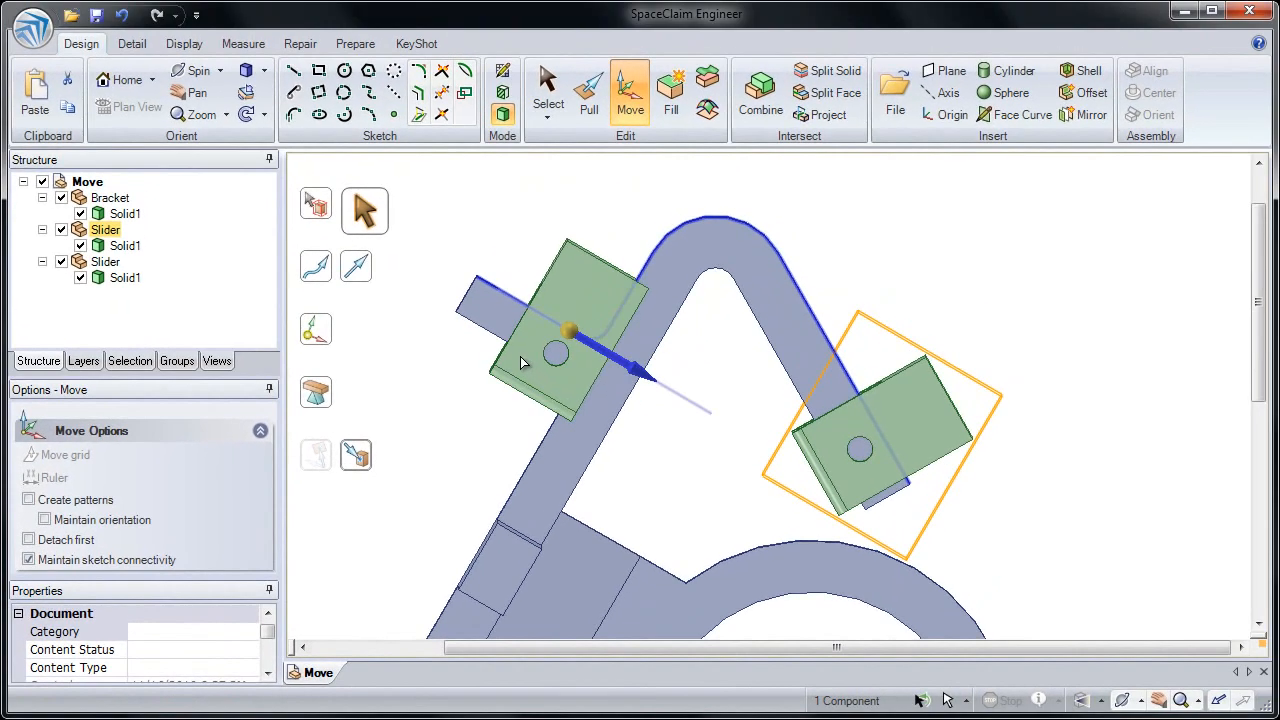
pyautogui.keyDown('ctrl'); pyautogui.moveTo(520, 362); pyautogui.dragTo(516, 349); pyautogui.keyUp('ctrl')
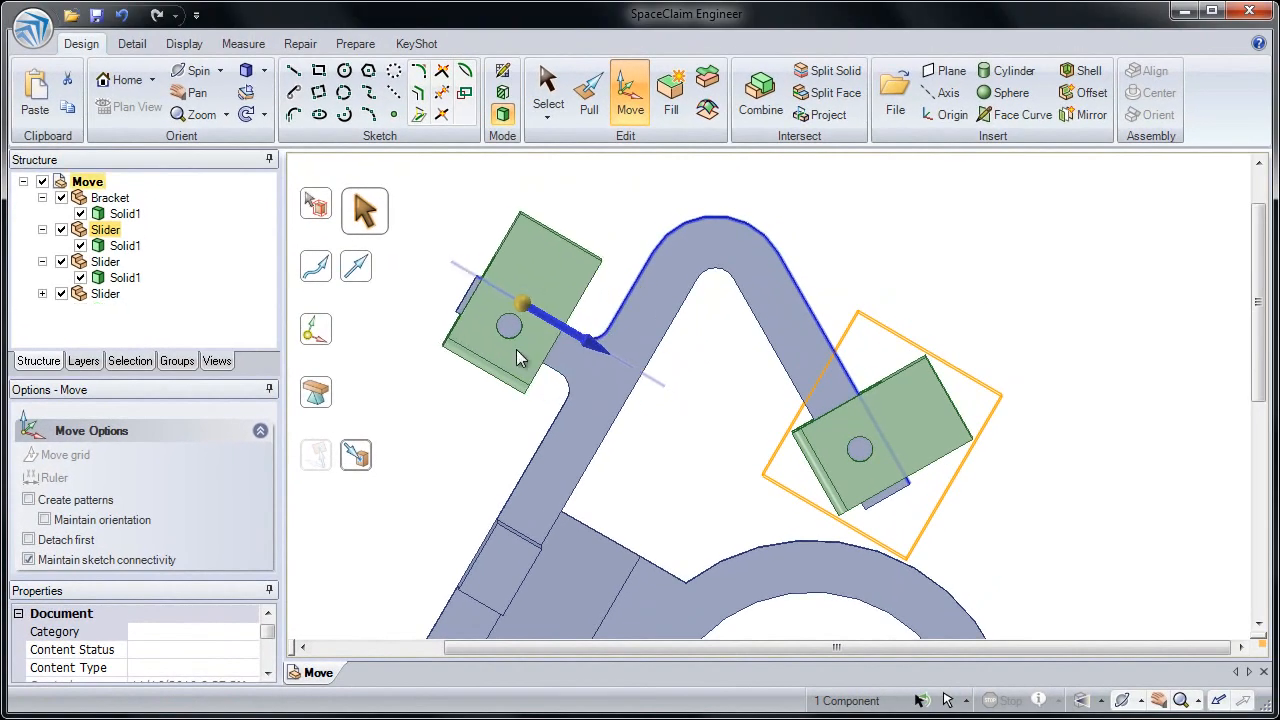
pyautogui.click(670, 450)
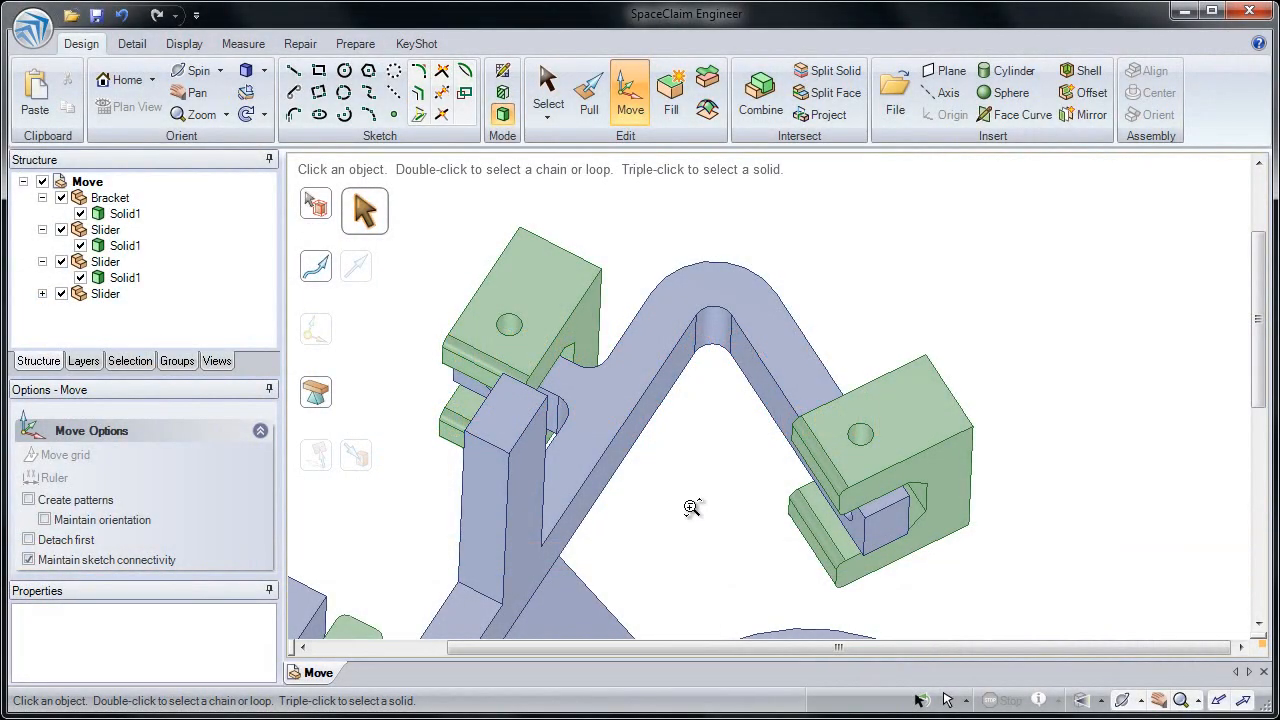
# Step: Select the upright post's top face and drag it along its vertical axis with the Move handle
pyautogui.moveTo(691, 509); pyautogui.dragTo(738, 218)
pyautogui.moveTo(738, 218); pyautogui.dragTo(735, 192, button='middle')
pyautogui.keyDown('ctrl'); pyautogui.moveTo(765, 430); pyautogui.dragTo(754, 459, button='middle'); pyautogui.keyUp('ctrl')
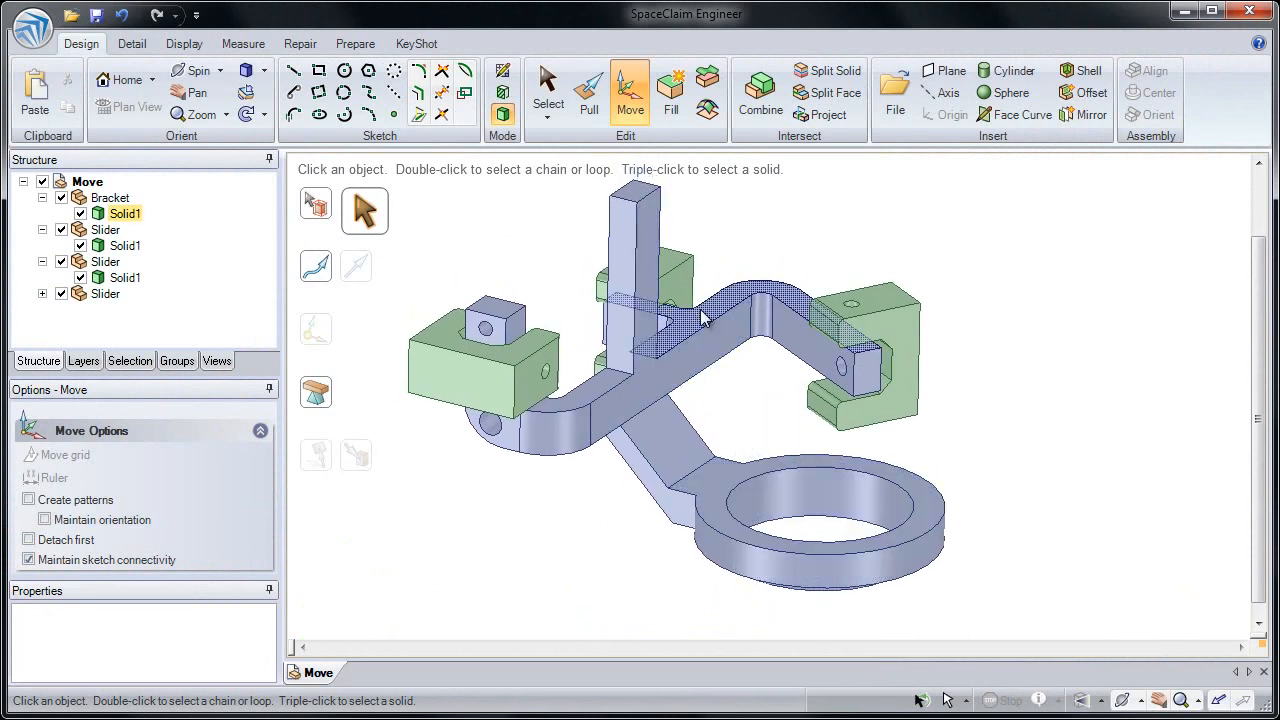
pyautogui.click(637, 201)
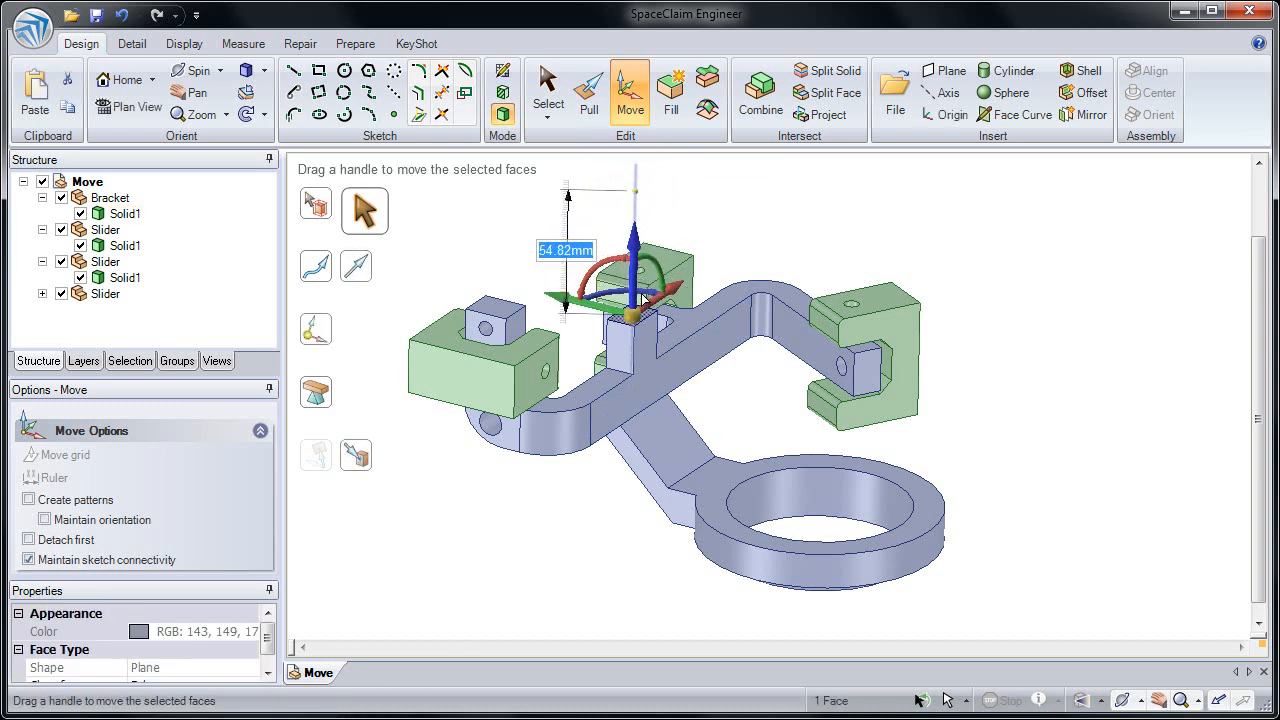
pyautogui.moveTo(645, 245); pyautogui.dragTo(645, 205)
pyautogui.press('Escape')
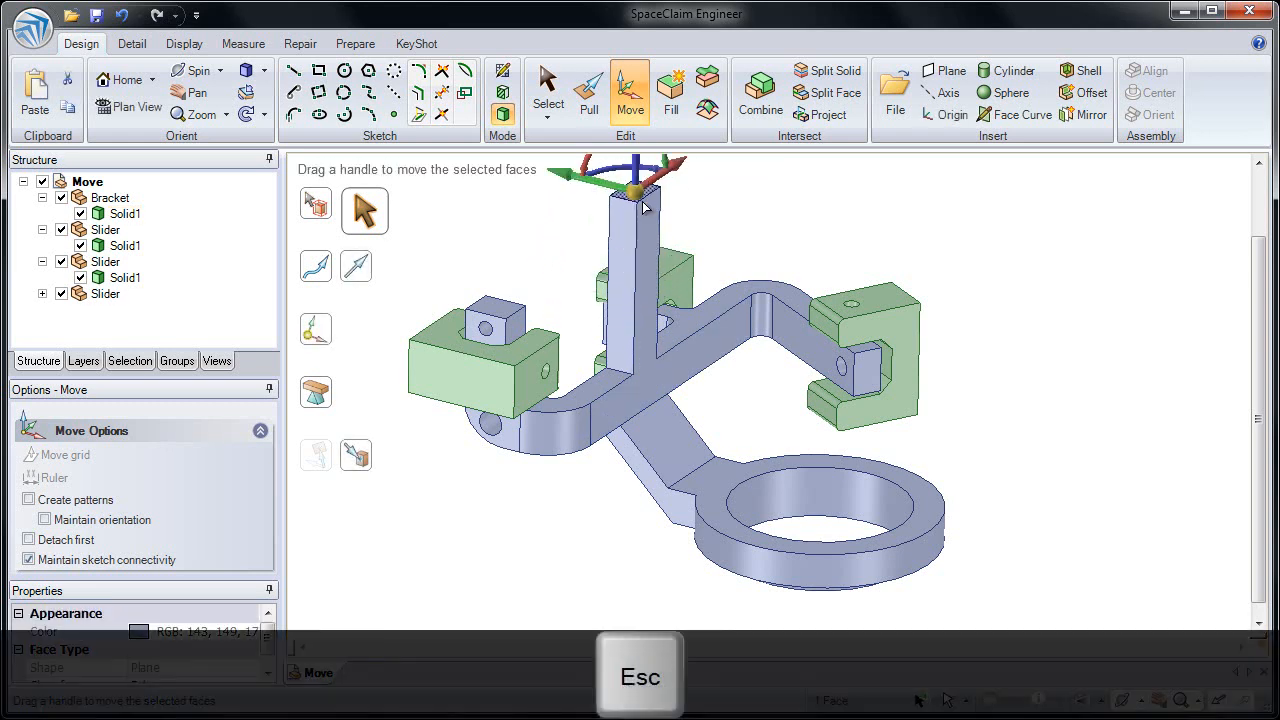
# Step: Select the post's top edge and drag it downward to slant the post's top
pyautogui.click(624, 206)
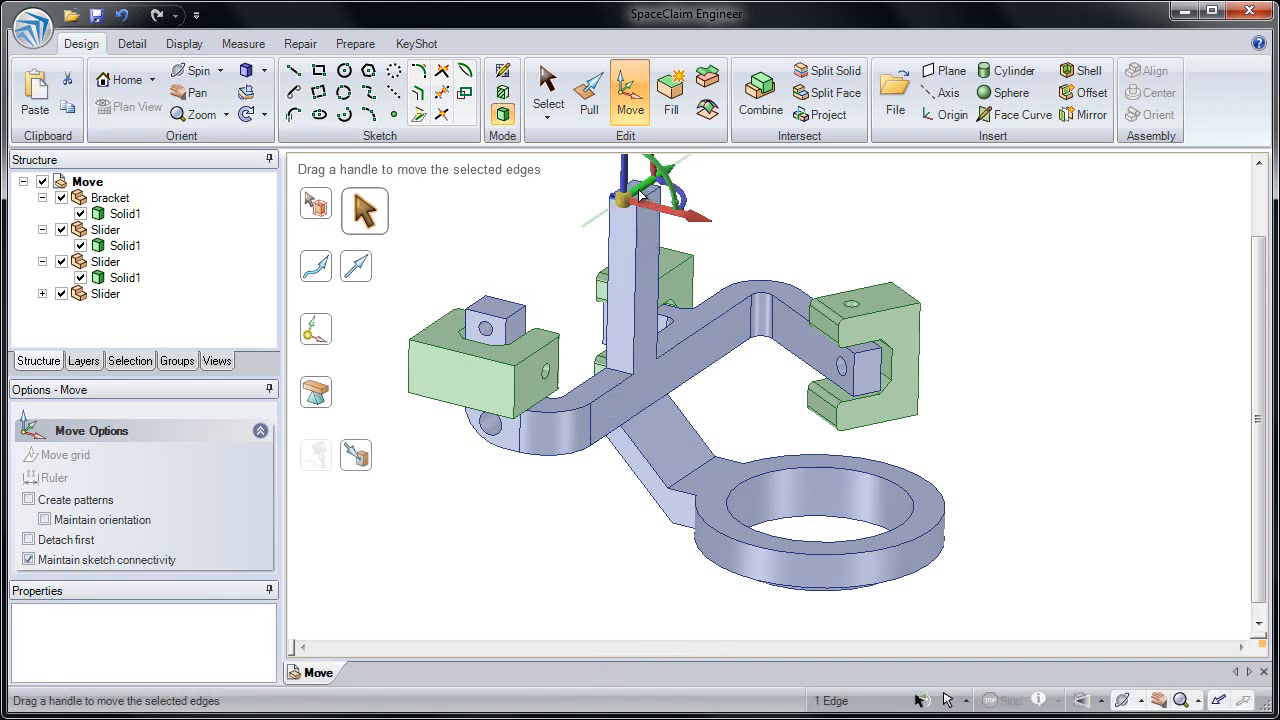
pyautogui.moveTo(628, 182); pyautogui.dragTo(638, 274)
pyautogui.click(724, 249)
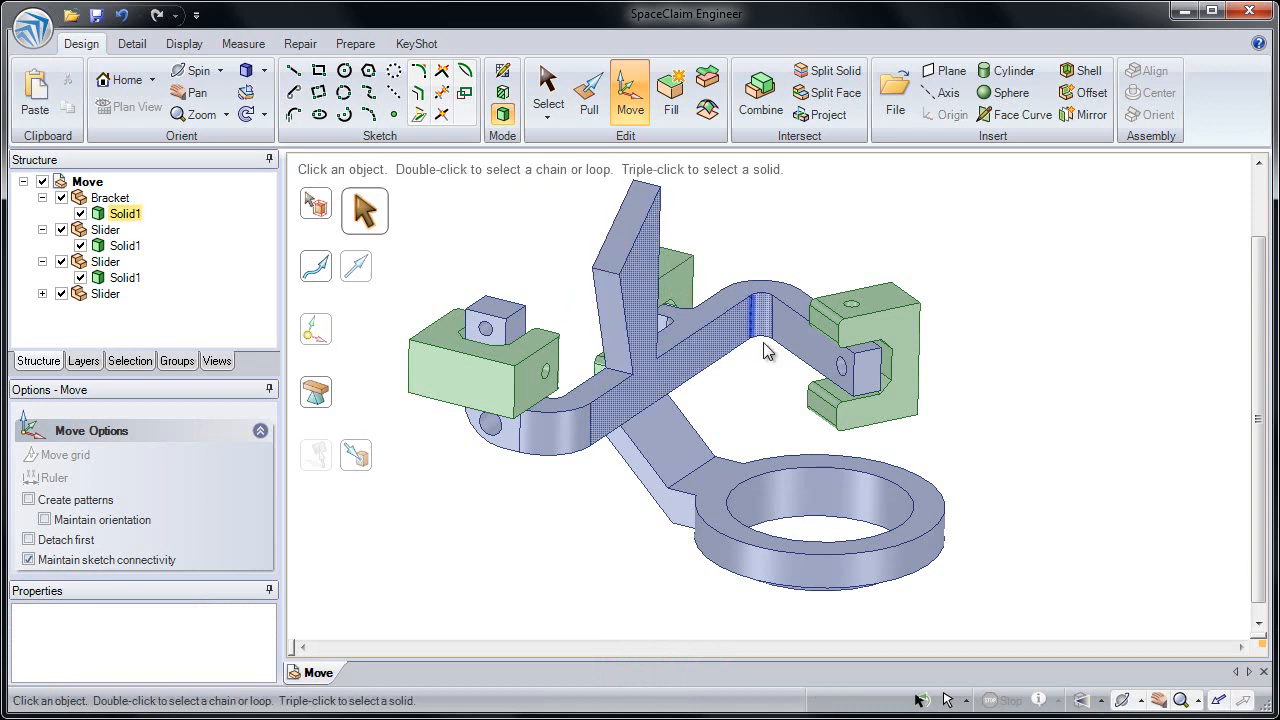
pyautogui.scroll(3, 796, 481)
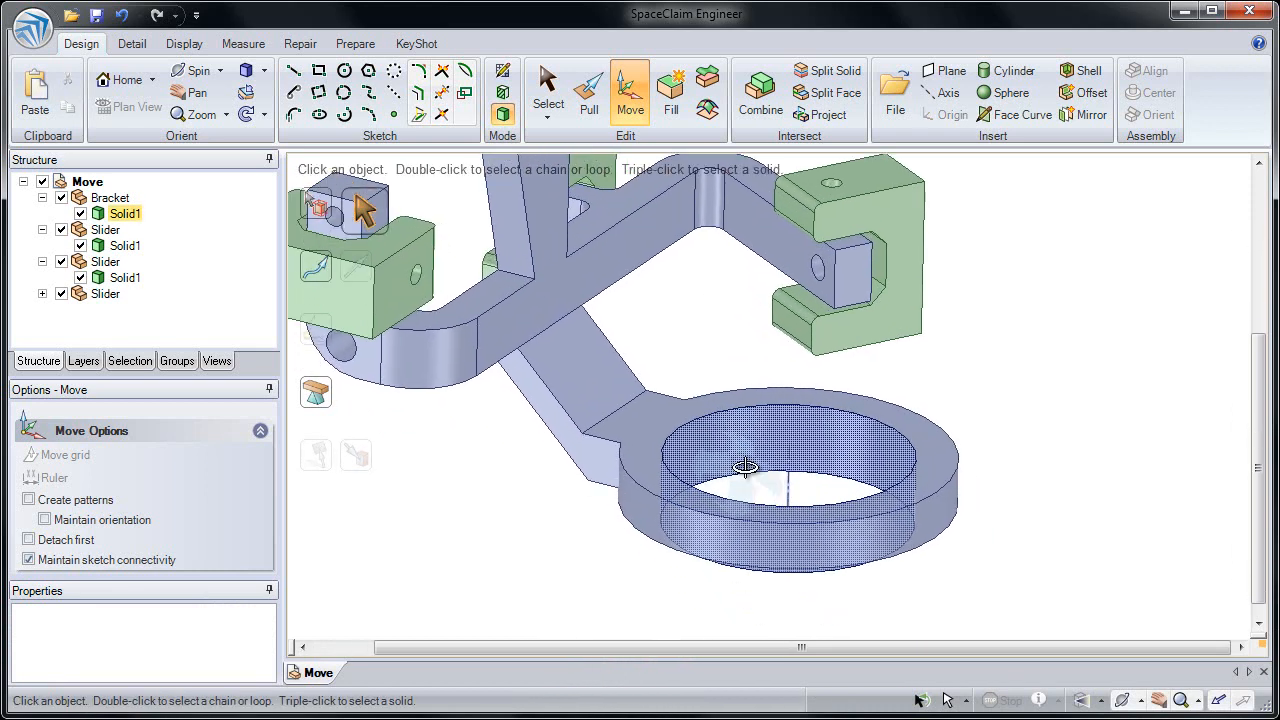
pyautogui.click(743, 475)
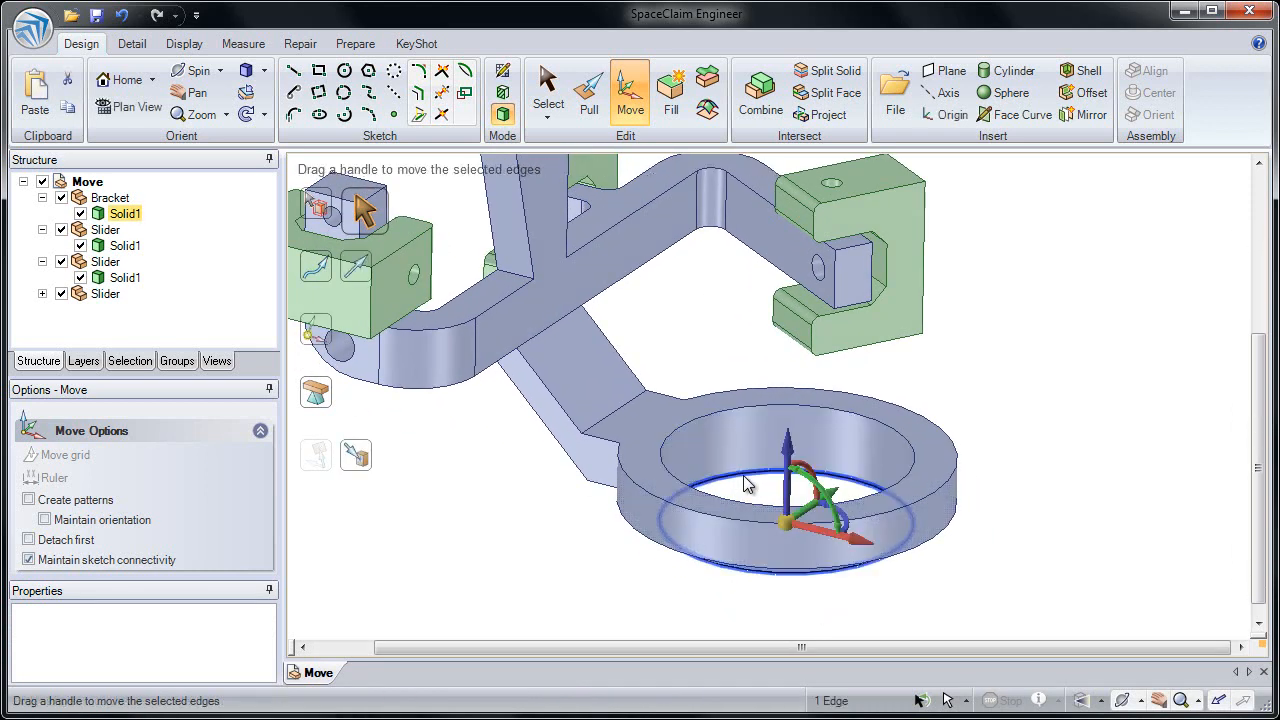
pyautogui.click(697, 421)
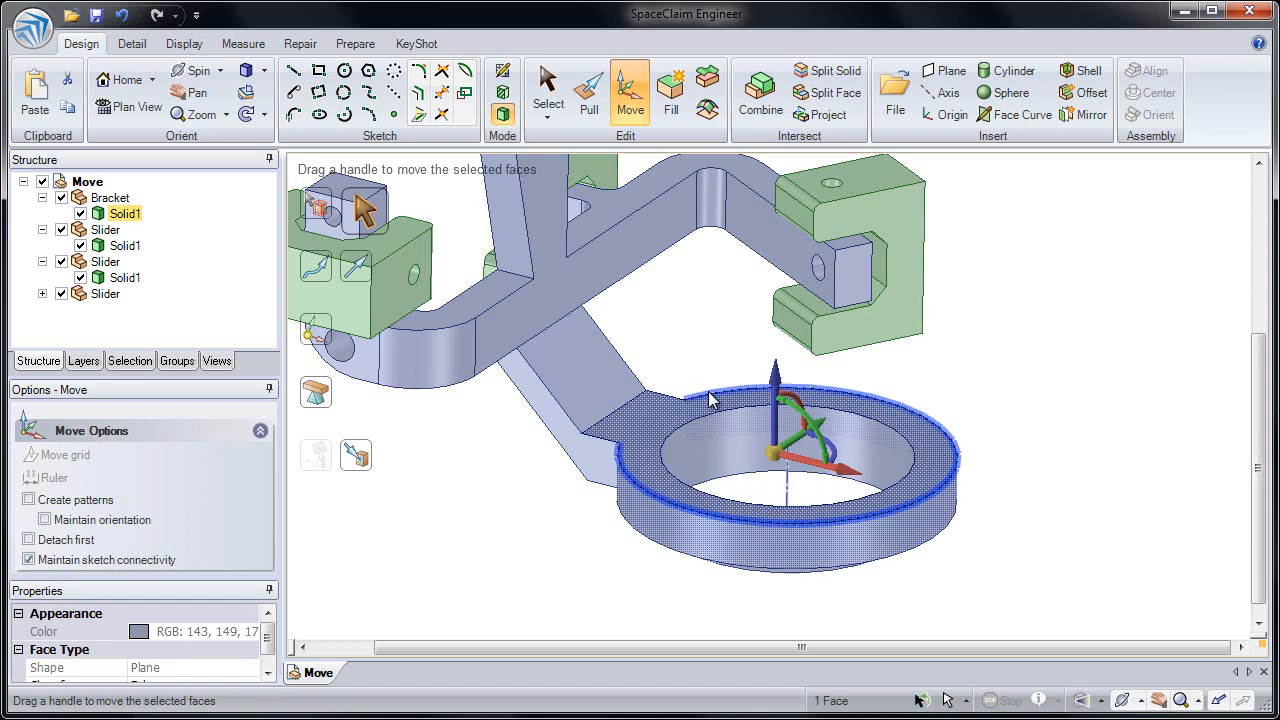
pyautogui.moveTo(775, 373); pyautogui.dragTo(776, 400)
pyautogui.press('Escape')
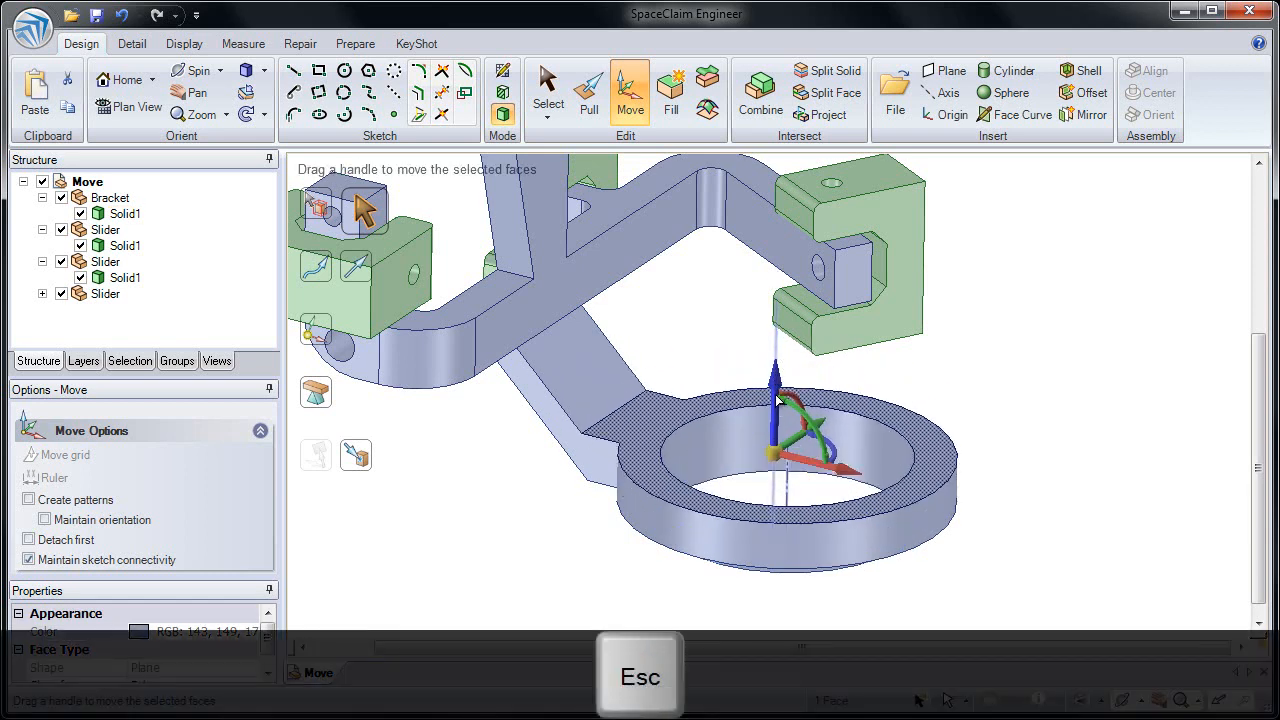
# Step: Select the ring's bottom outer edge and top inner edge and move them 15 mm to taper the ring
pyautogui.click(719, 490)
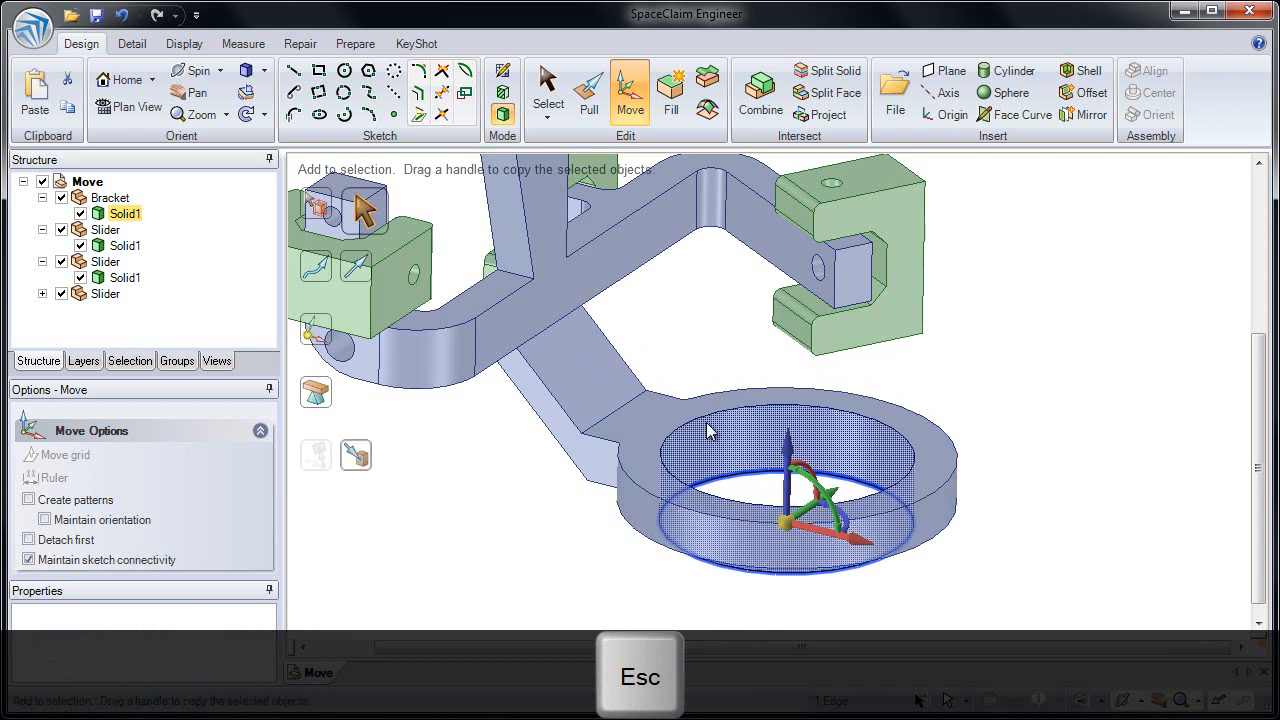
pyautogui.keyDown('ctrl'); pyautogui.click(706, 417); pyautogui.keyUp('ctrl')
pyautogui.moveTo(789, 404); pyautogui.dragTo(735, 438)
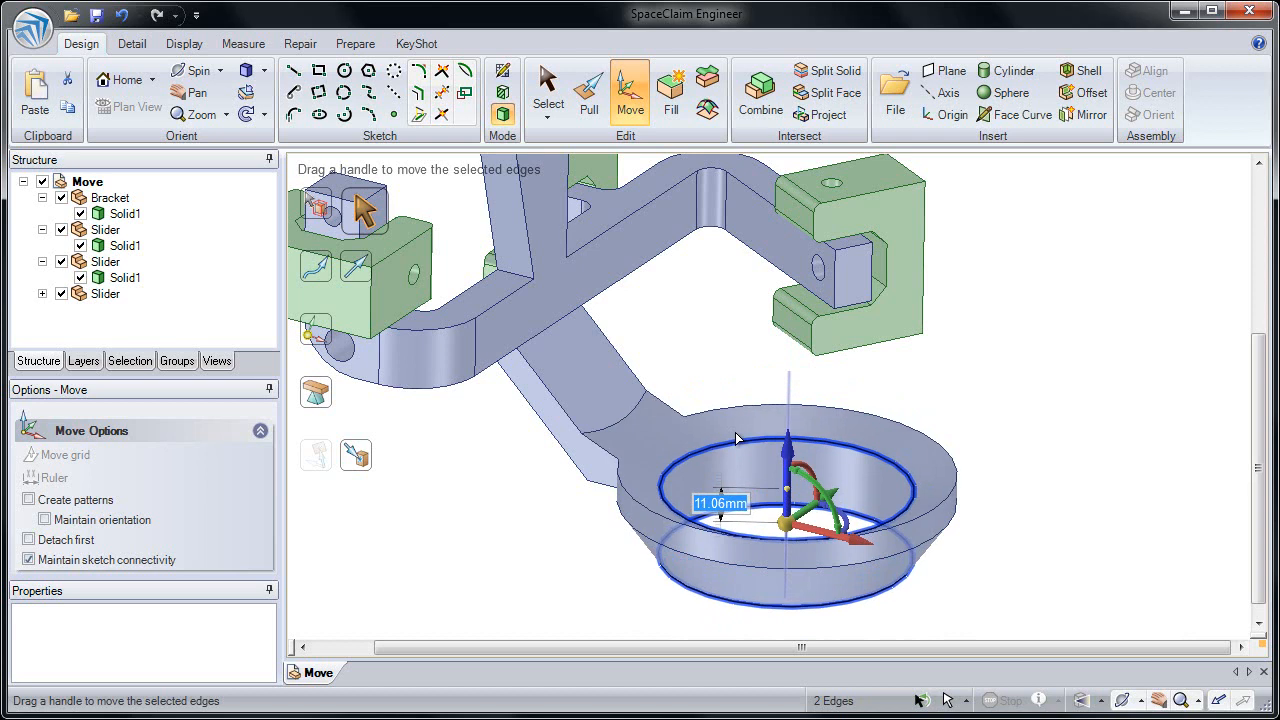
pyautogui.write('15')
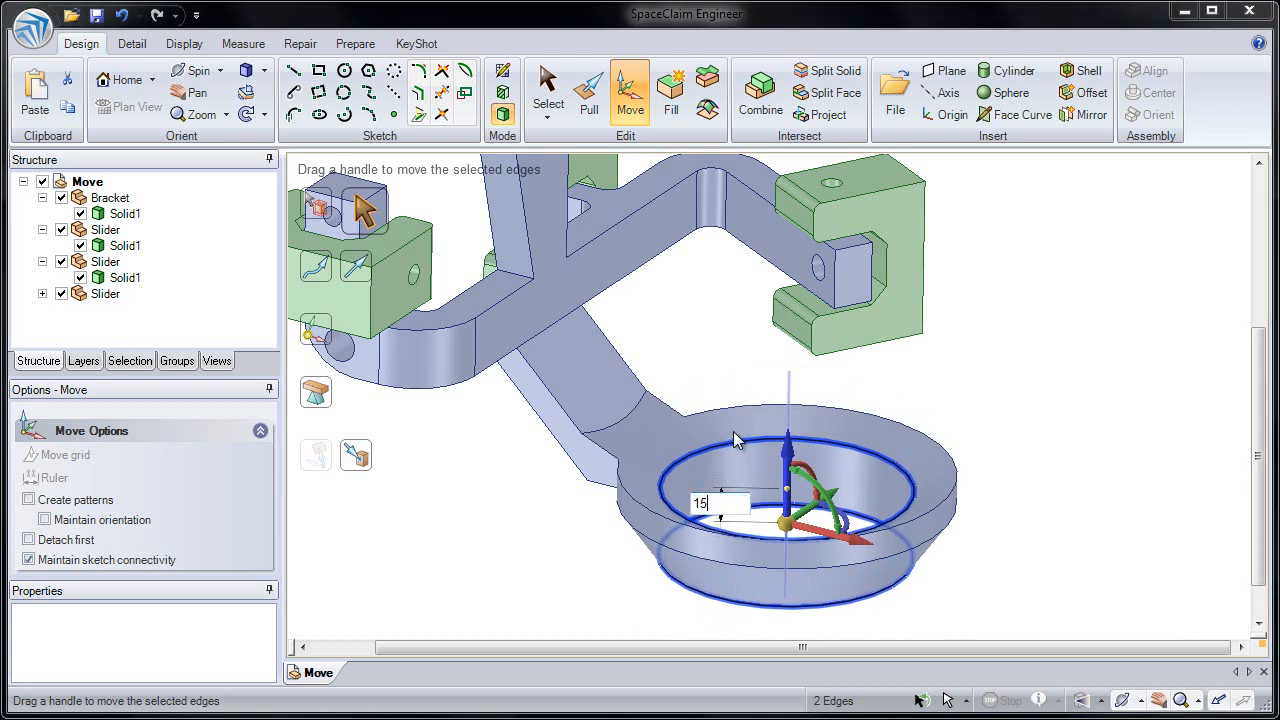
pyautogui.press('Return')
pyautogui.click(735, 376)
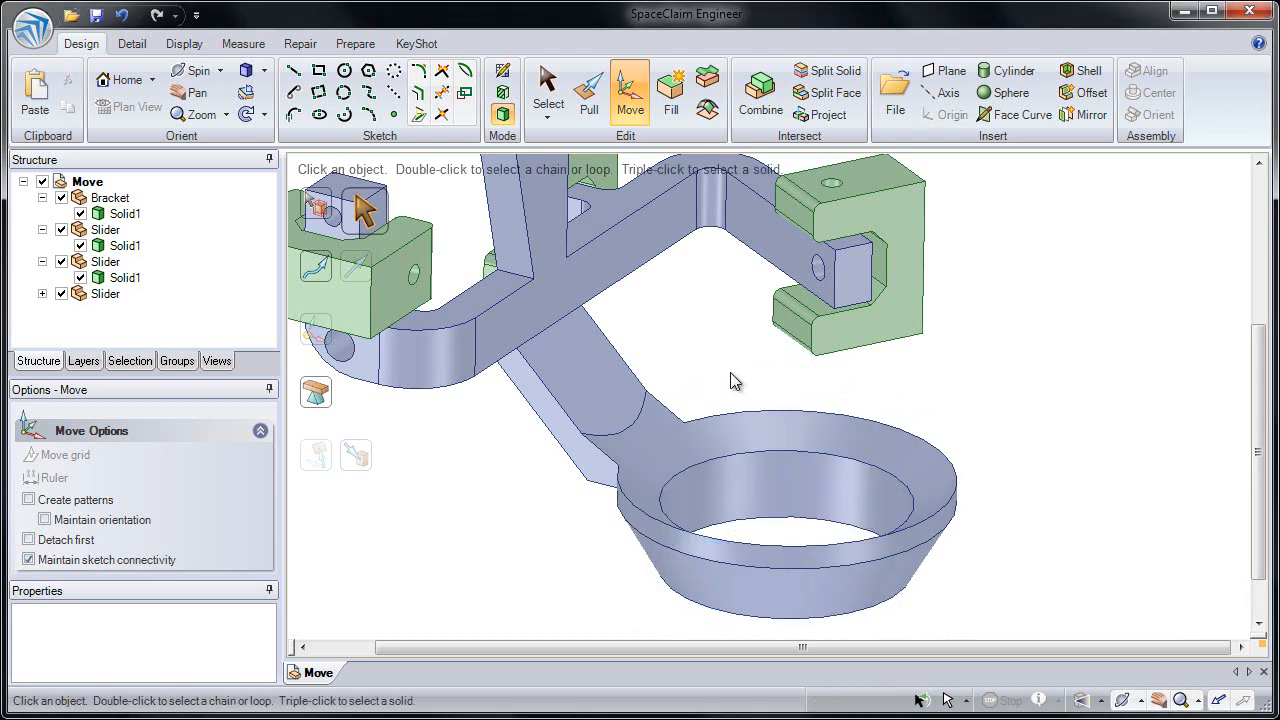
# Step: Box-select the top faces of the left slider's pin block and move them 200 mm upward
pyautogui.keyDown('shift'); pyautogui.moveTo(712, 411); pyautogui.dragTo(702, 374, button='middle'); pyautogui.keyUp('shift')
pyautogui.keyDown('ctrl'); pyautogui.moveTo(606, 360); pyautogui.dragTo(793, 433, button='middle'); pyautogui.keyUp('ctrl')
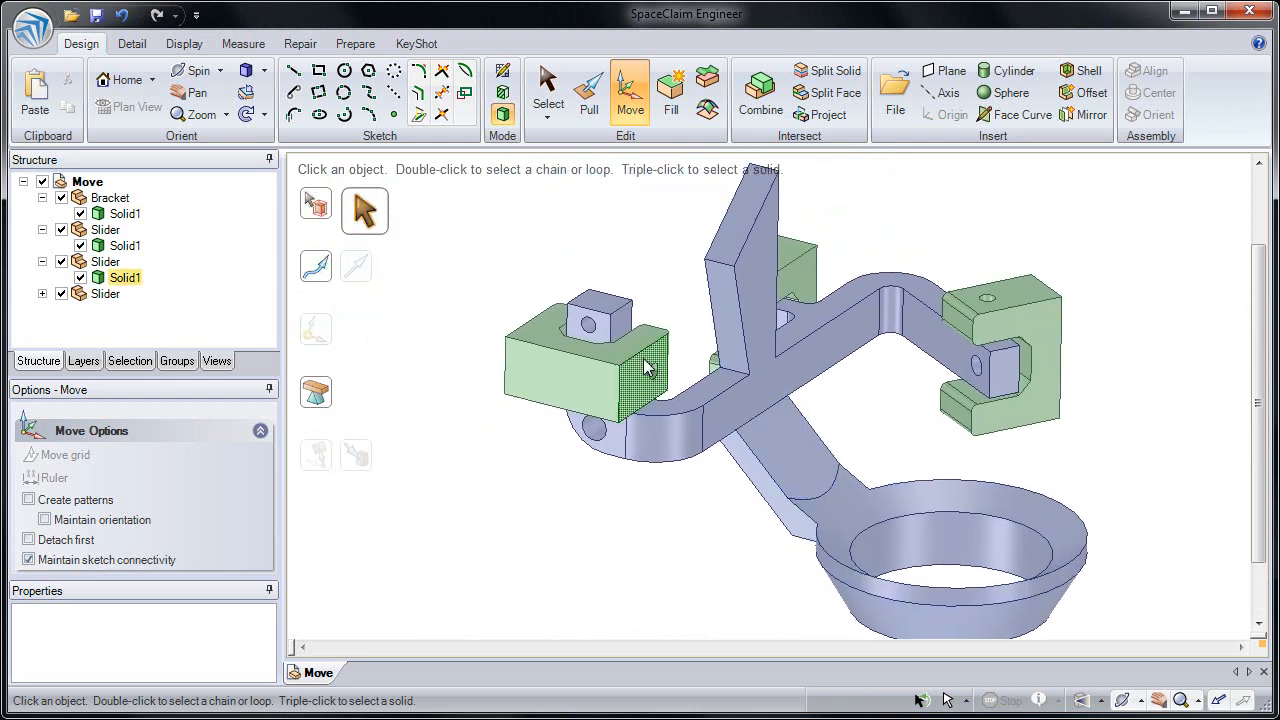
pyautogui.keyDown('shift'); pyautogui.moveTo(595, 310); pyautogui.dragTo(613, 338, button='middle'); pyautogui.keyUp('shift')
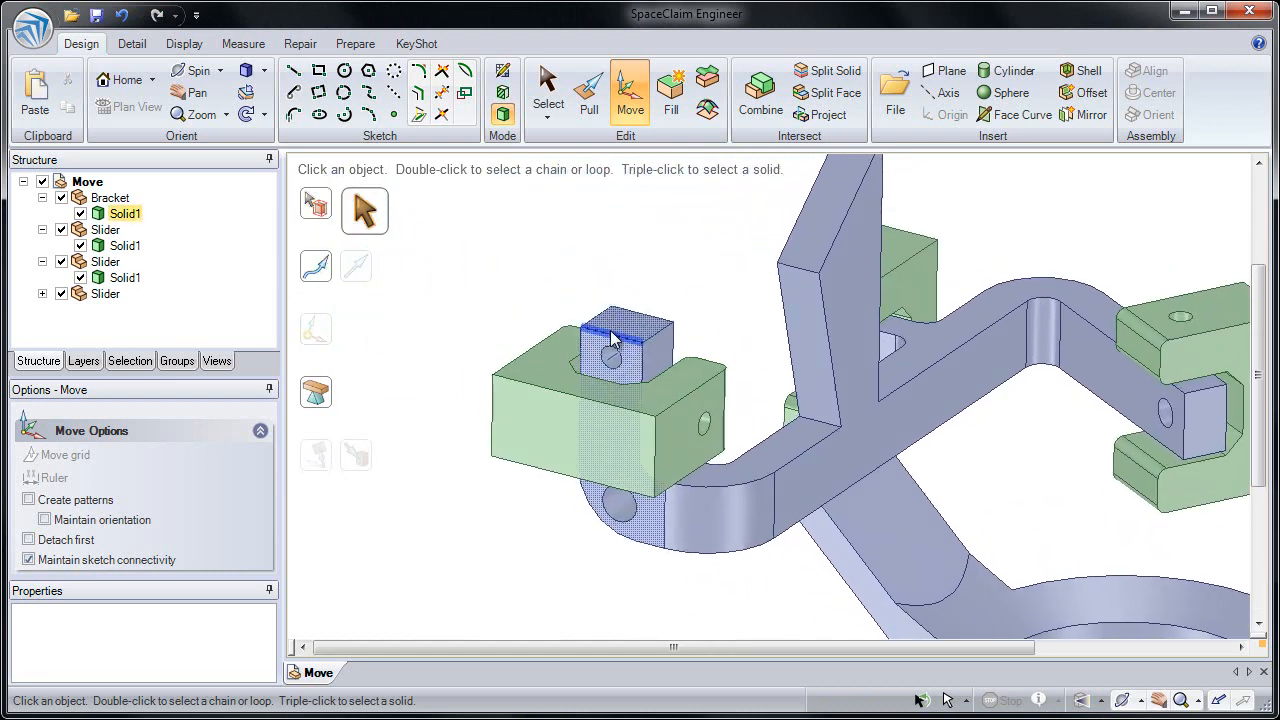
pyautogui.click(626, 428)
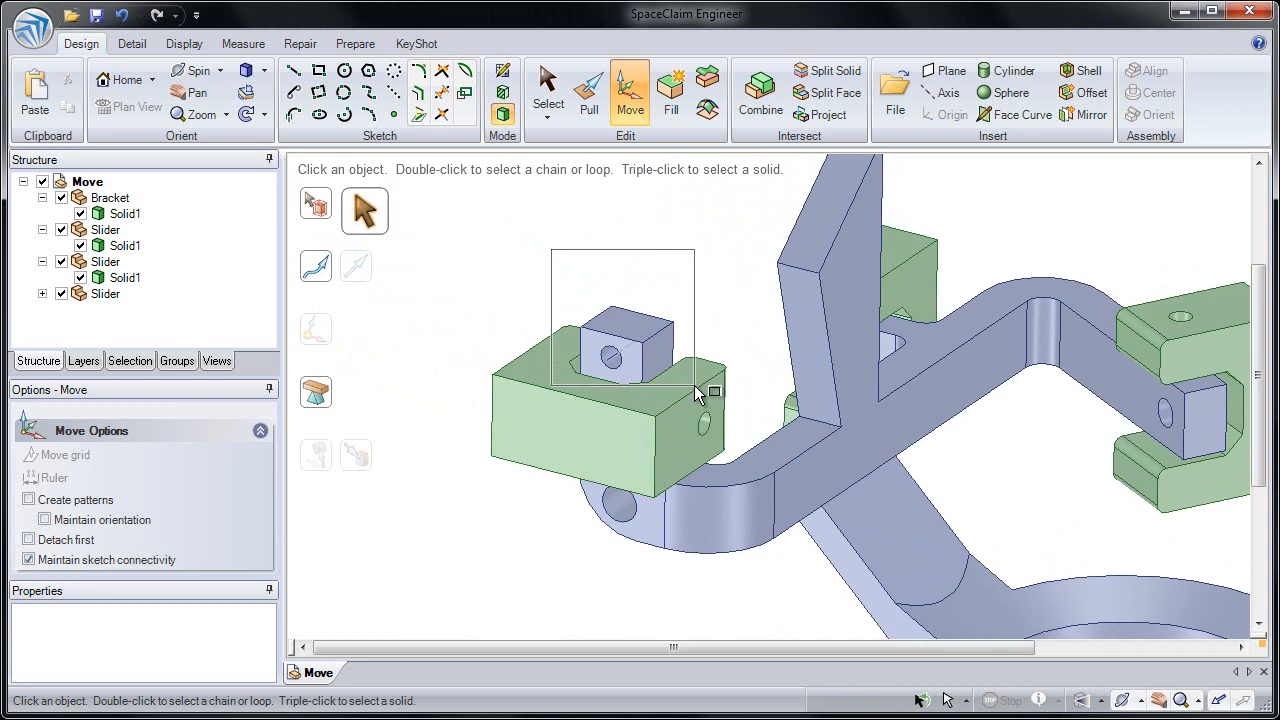
pyautogui.moveTo(697, 393); pyautogui.dragTo(697, 393)
pyautogui.scroll(-5, 684, 441)
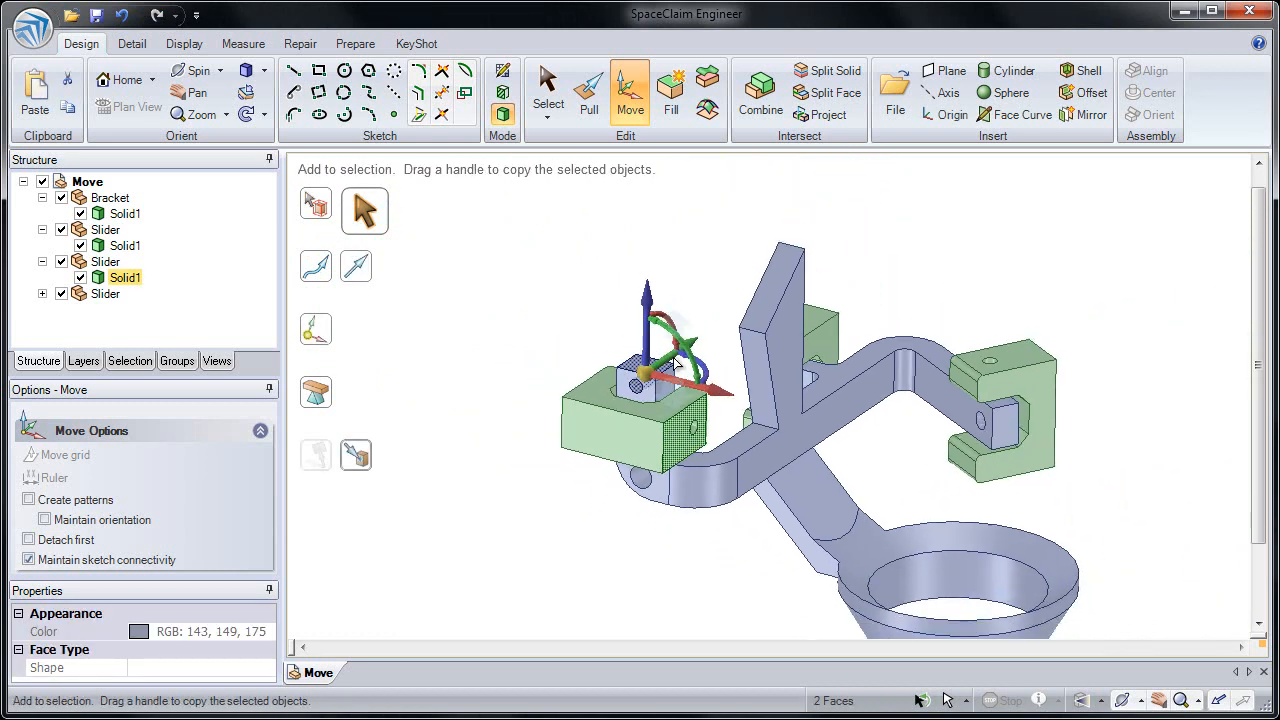
pyautogui.moveTo(629, 350); pyautogui.dragTo(613, 177)
pyautogui.write('200')
pyautogui.press('Return')
pyautogui.scroll(-3, 608, 174)
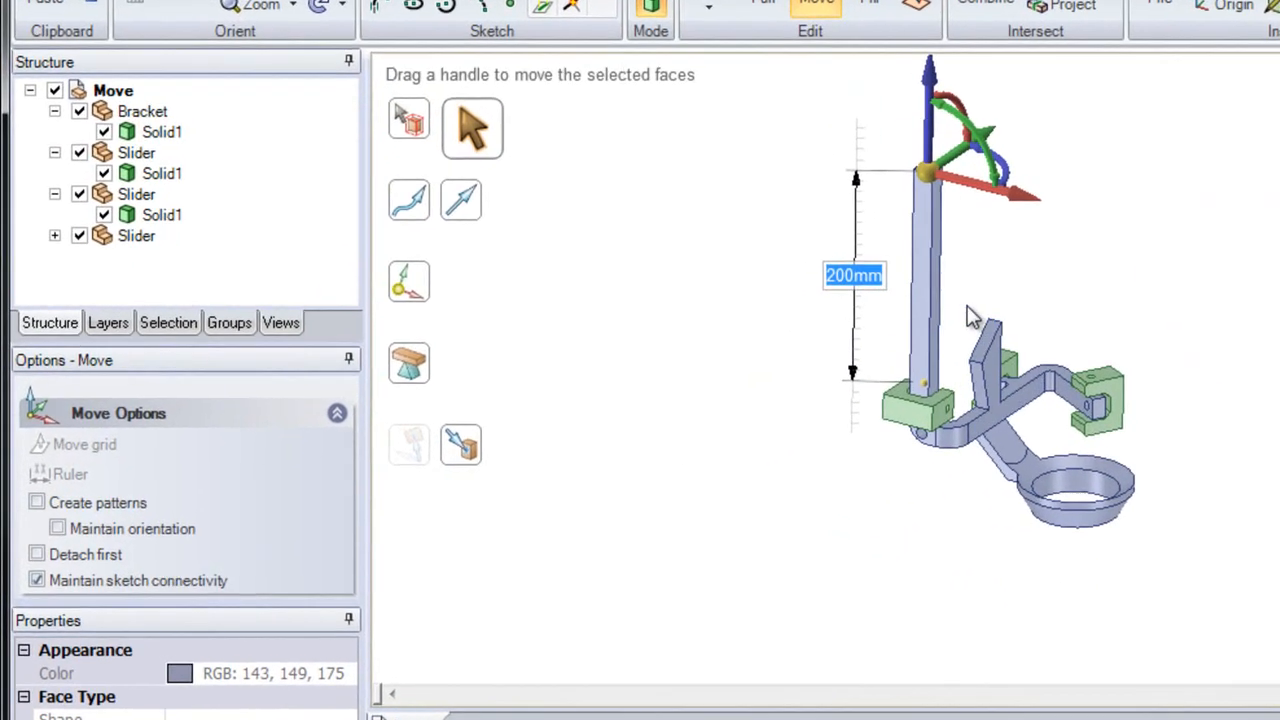
pyautogui.click(967, 310)
pyautogui.scroll(4, 980, 330)
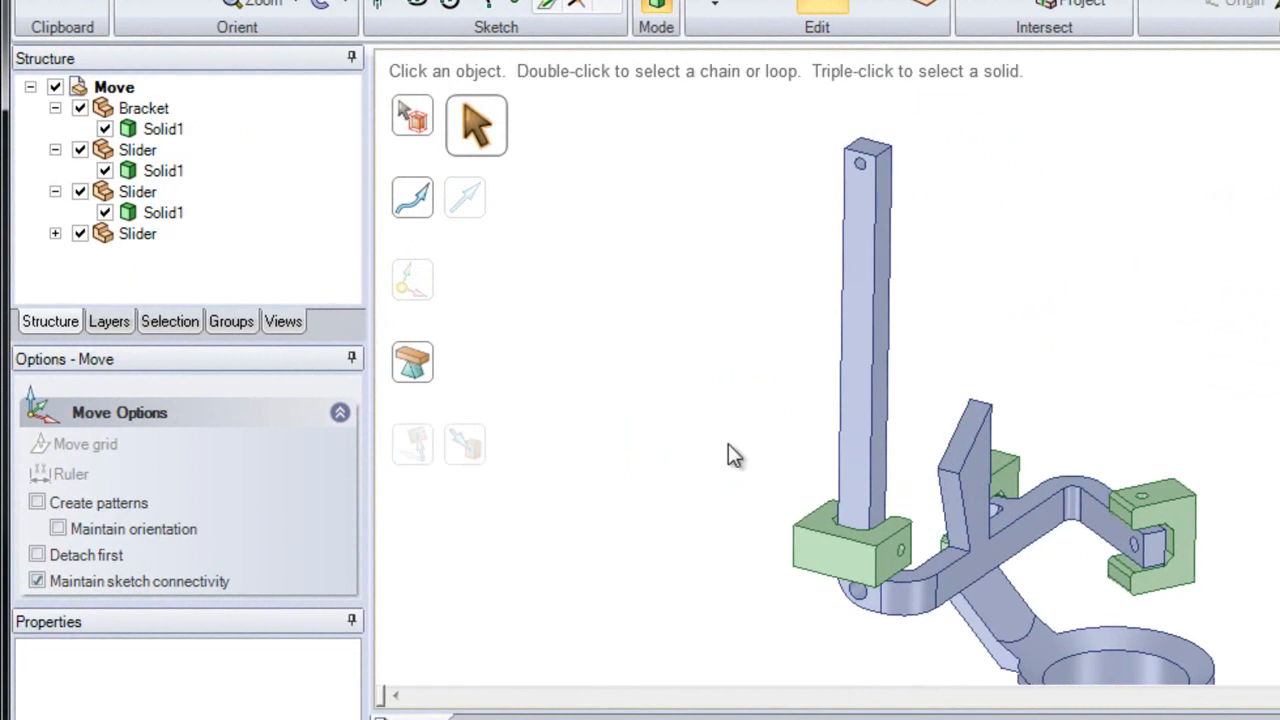
# Step: Select the lower slider on the post as a component and, with Create patterns on, move a patterned copy 200 mm up with a count of 4
pyautogui.click(424, 136)
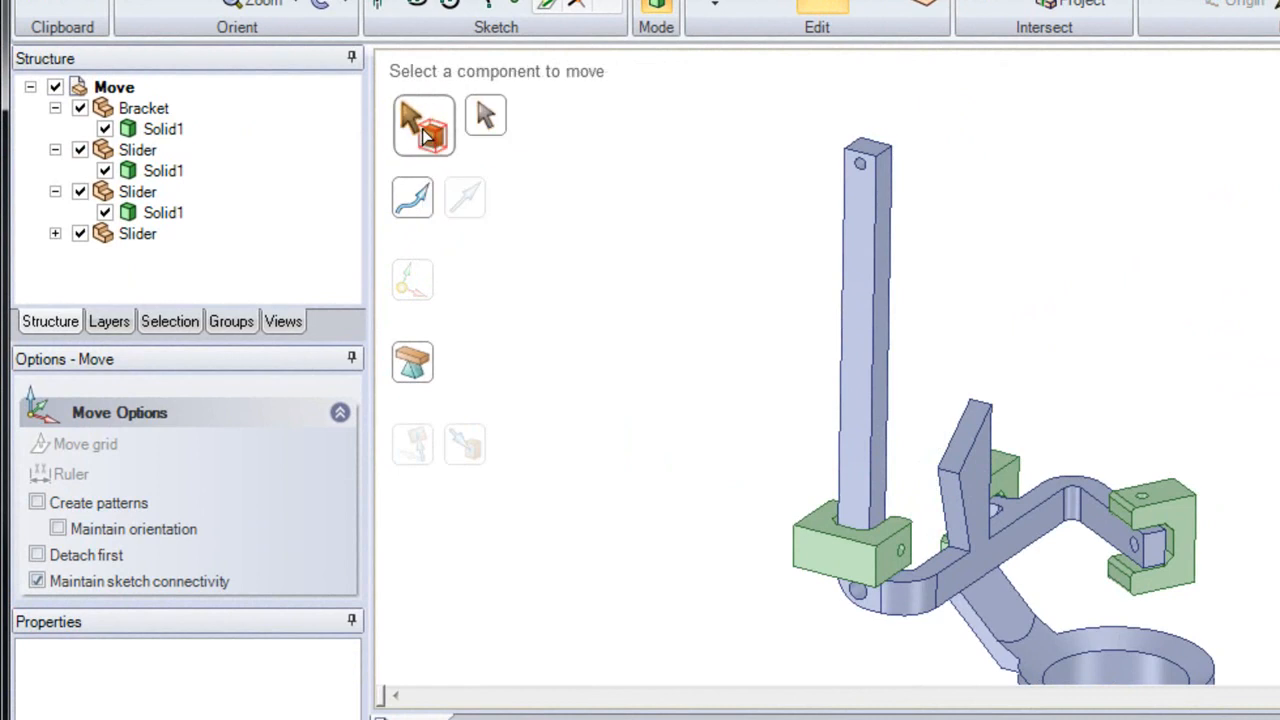
pyautogui.click(829, 569)
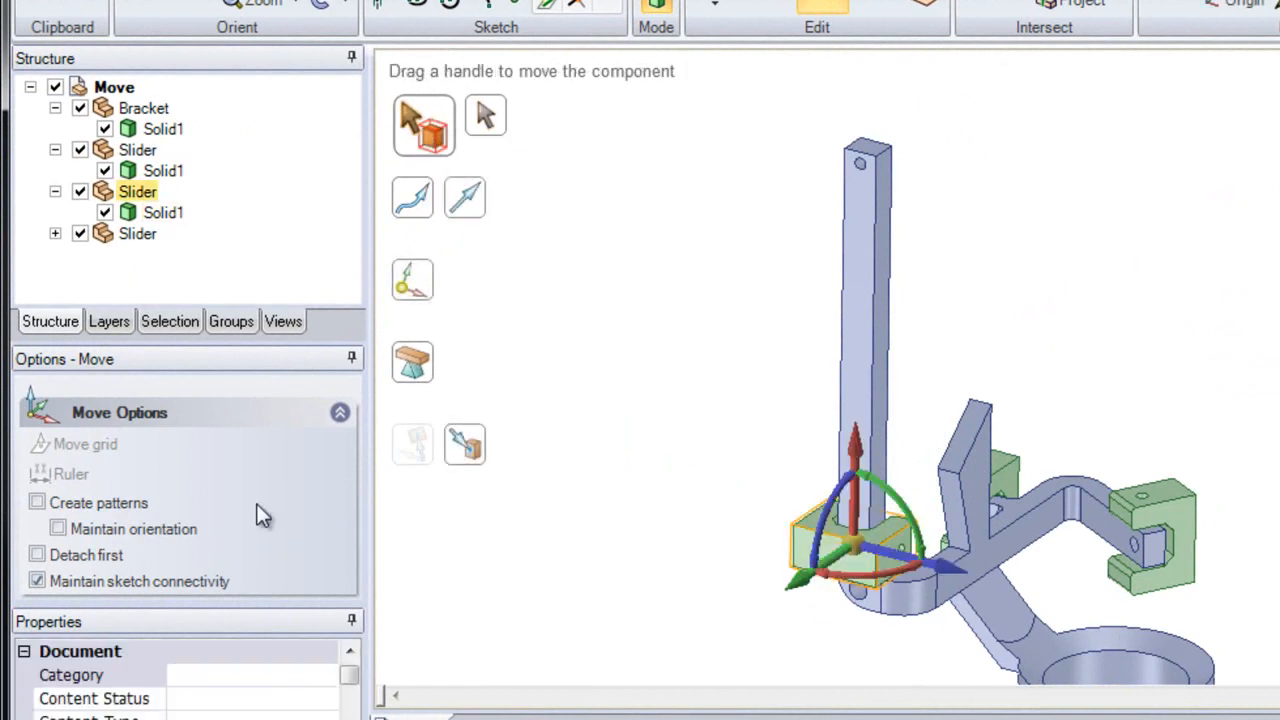
pyautogui.click(142, 513)
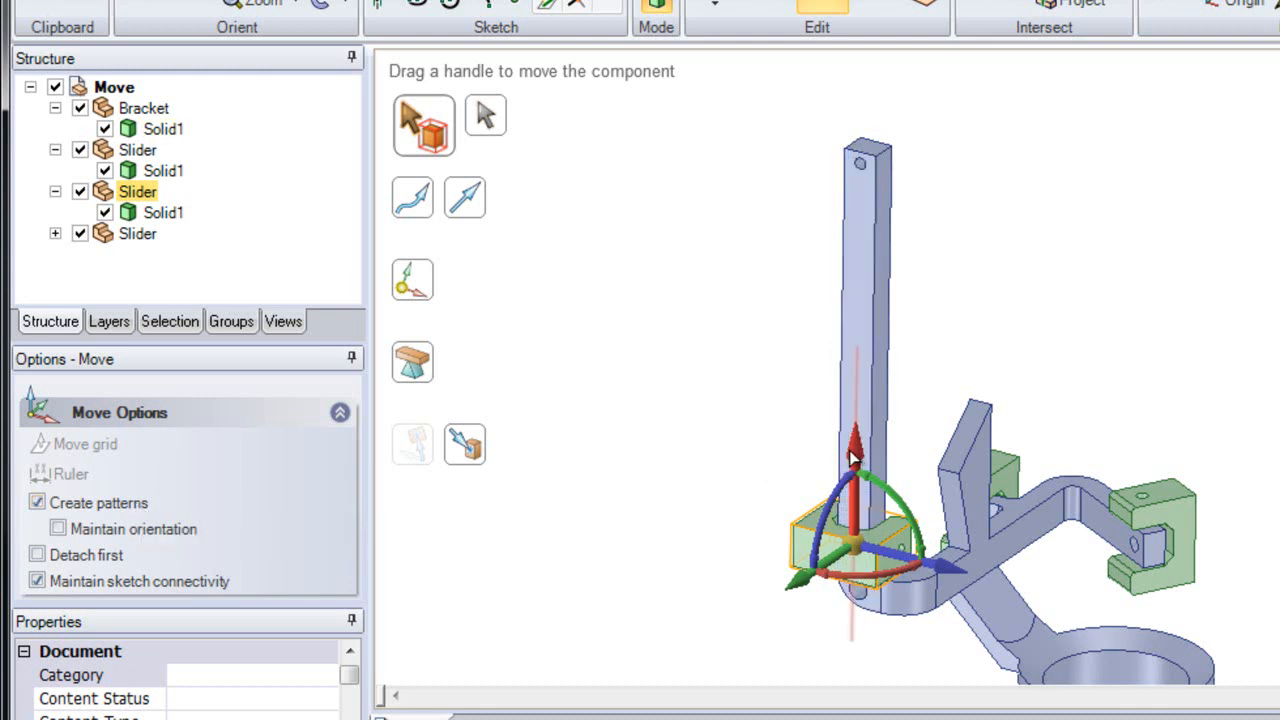
pyautogui.moveTo(855, 455); pyautogui.dragTo(680, 199)
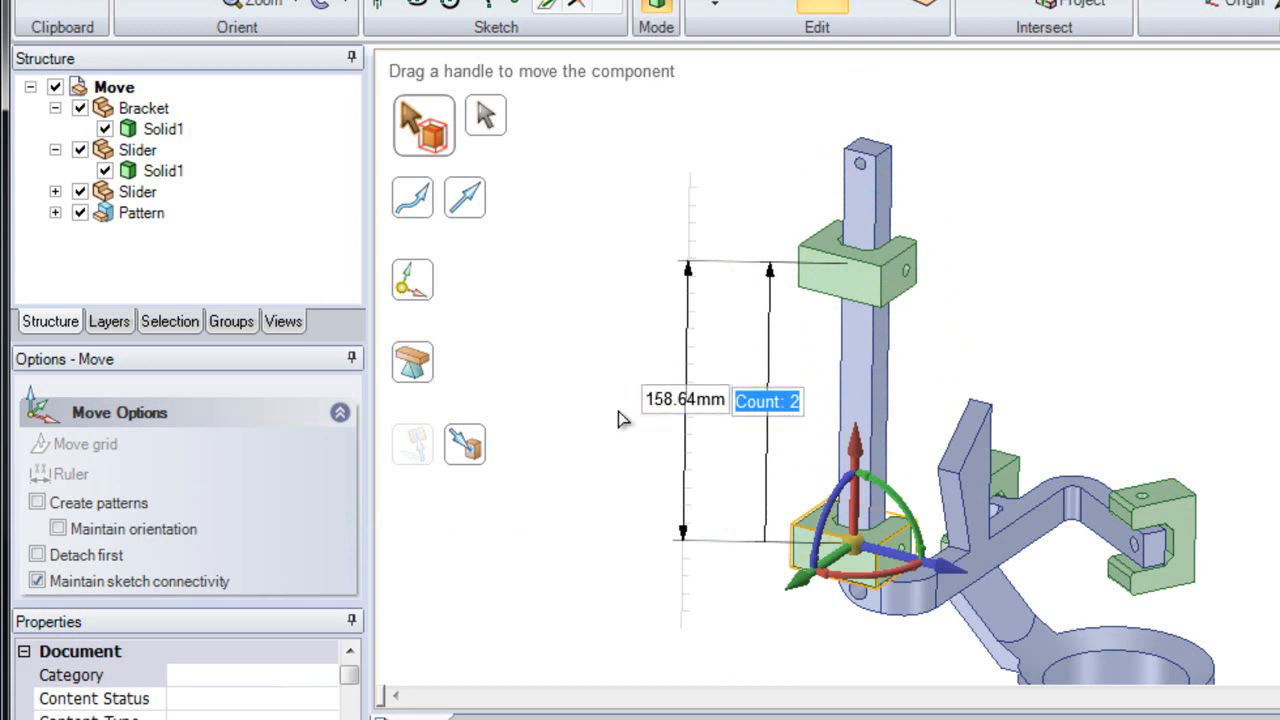
pyautogui.press('Tab')
pyautogui.press('Tab')
pyautogui.press('Tab')
pyautogui.press('Tab')
pyautogui.press('Tab')
pyautogui.press('Tab')
pyautogui.press('Tab')
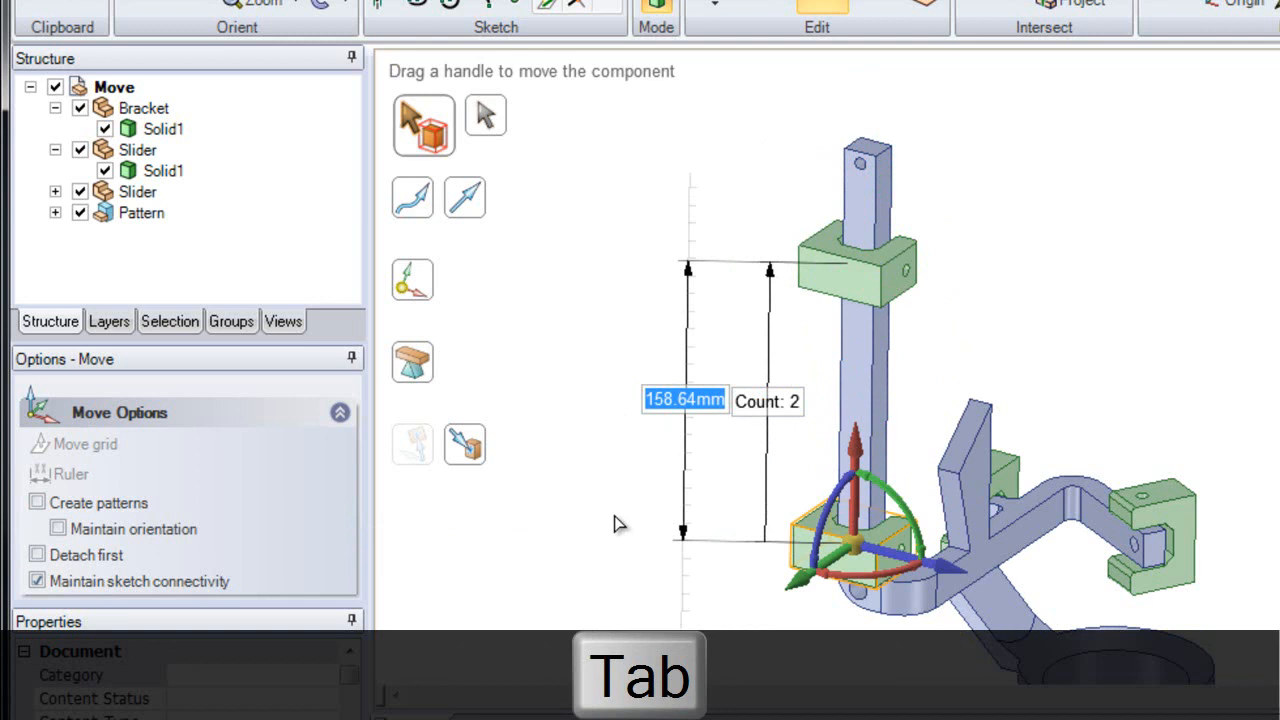
pyautogui.write('200')
pyautogui.press('Tab')
pyautogui.press('Tab')
pyautogui.press('Tab')
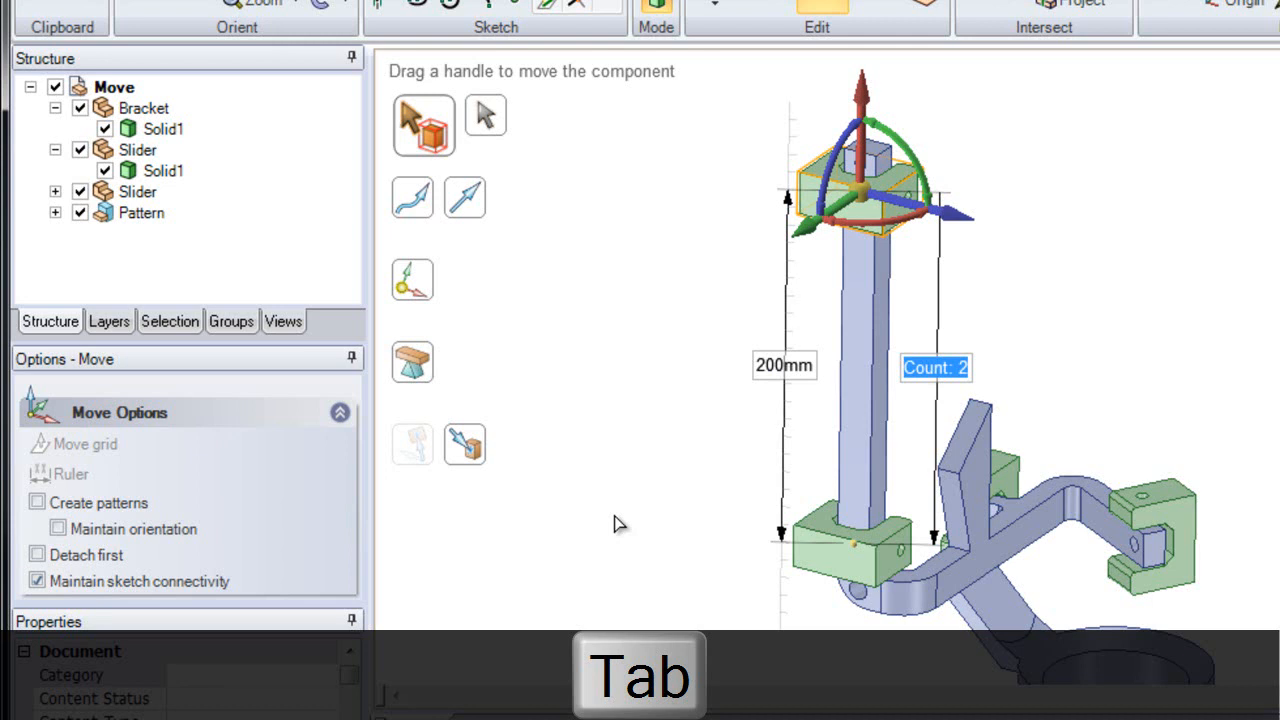
pyautogui.write('4')
pyautogui.press('Return')
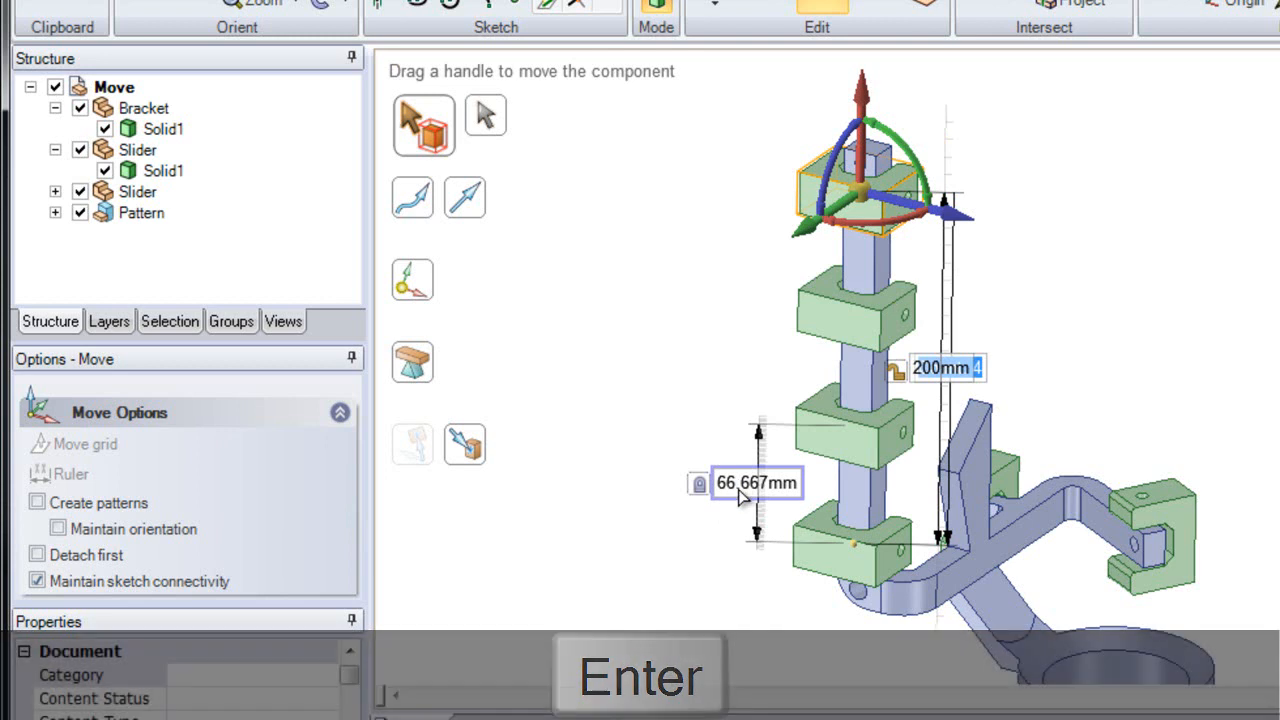
# Step: Expand the Pattern group in the structure tree and examine the sliders it contains
pyautogui.moveTo(952, 413)
pyautogui.mouseDown(button='middle')
pyautogui.moveTo(903, 414)
pyautogui.moveTo(942, 418)
pyautogui.mouseUp(button='middle')
pyautogui.click(980, 381)
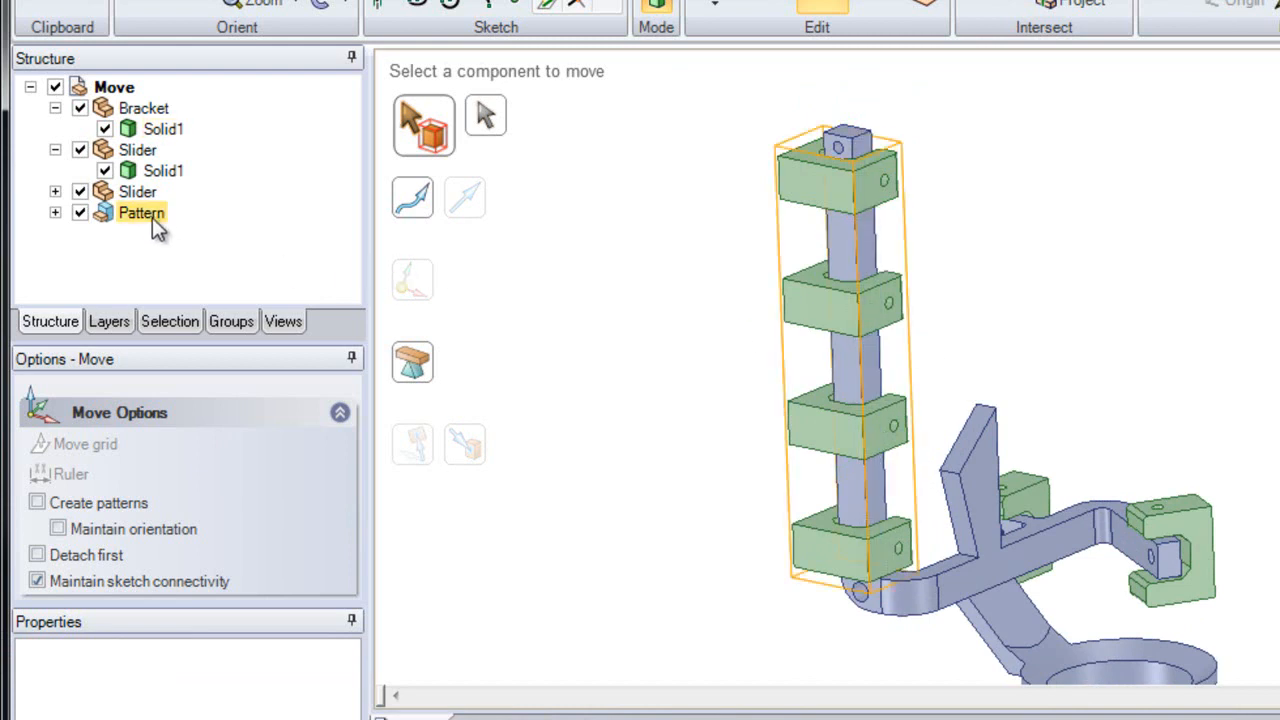
pyautogui.click(55, 213)
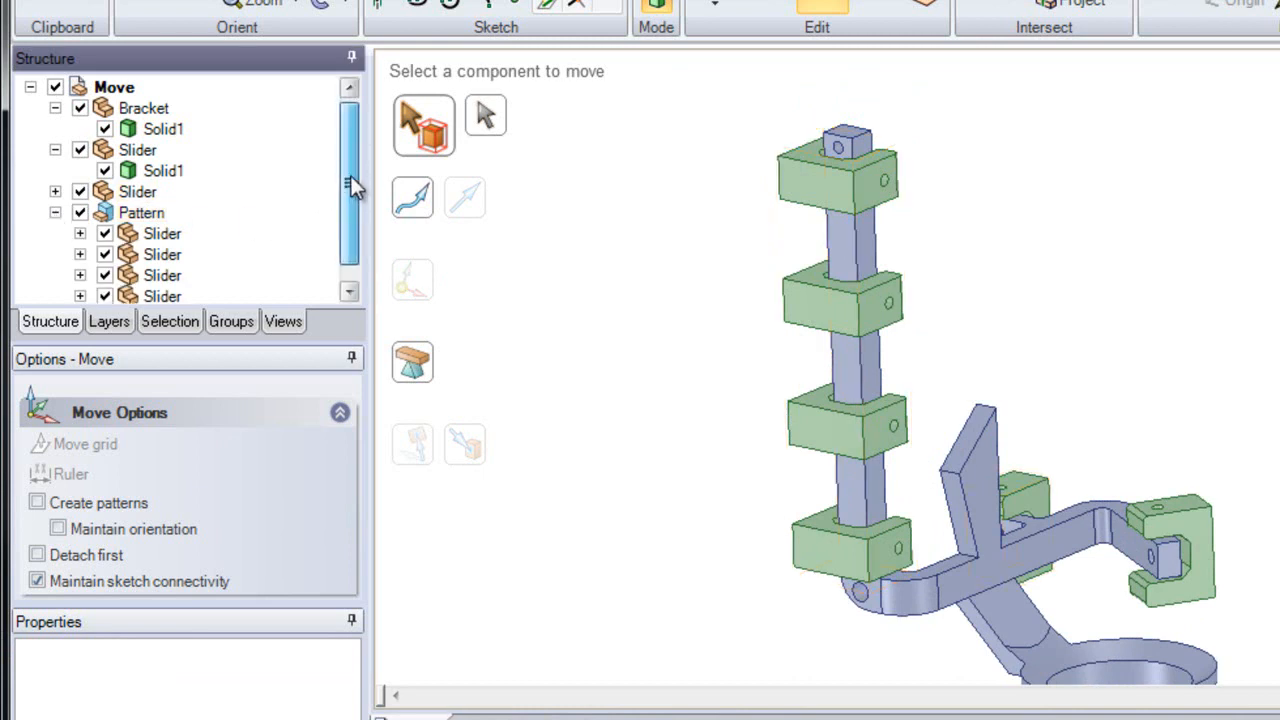
pyautogui.moveTo(352, 180); pyautogui.dragTo(349, 197)
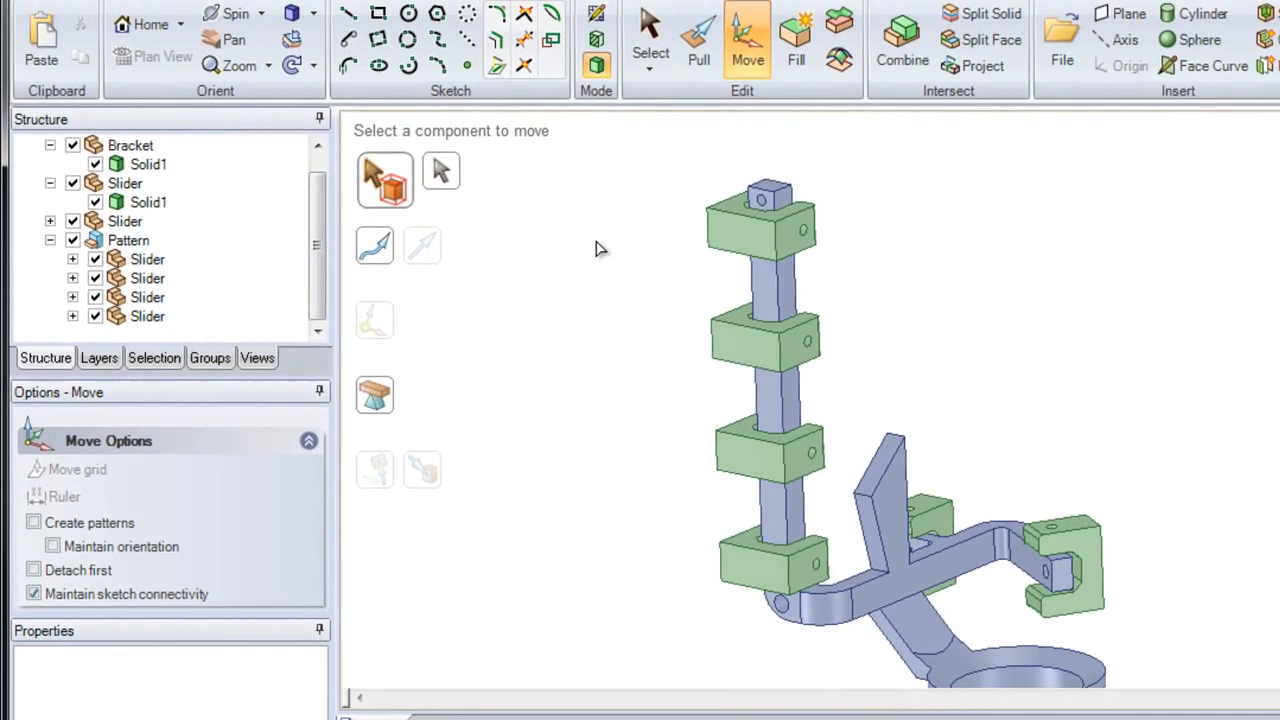
pyautogui.click(696, 55)
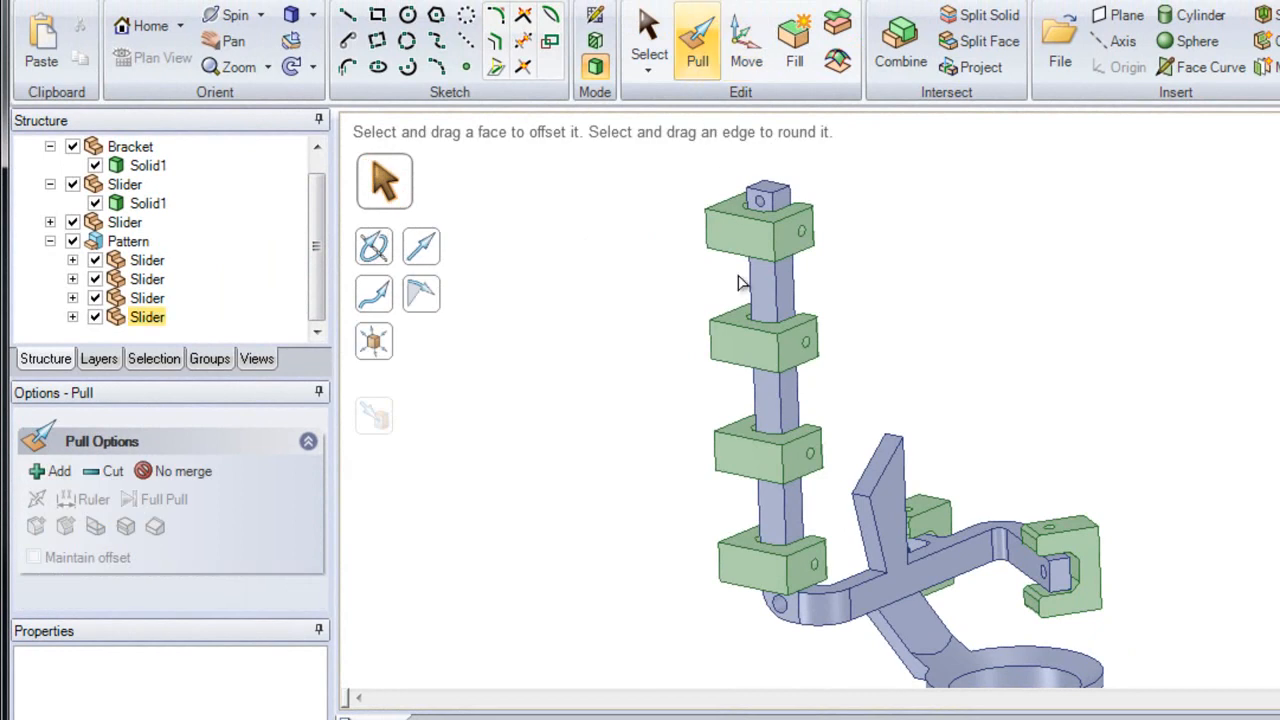
pyautogui.click(758, 350)
pyautogui.moveTo(758, 350); pyautogui.dragTo(723, 349)
pyautogui.press('Escape')
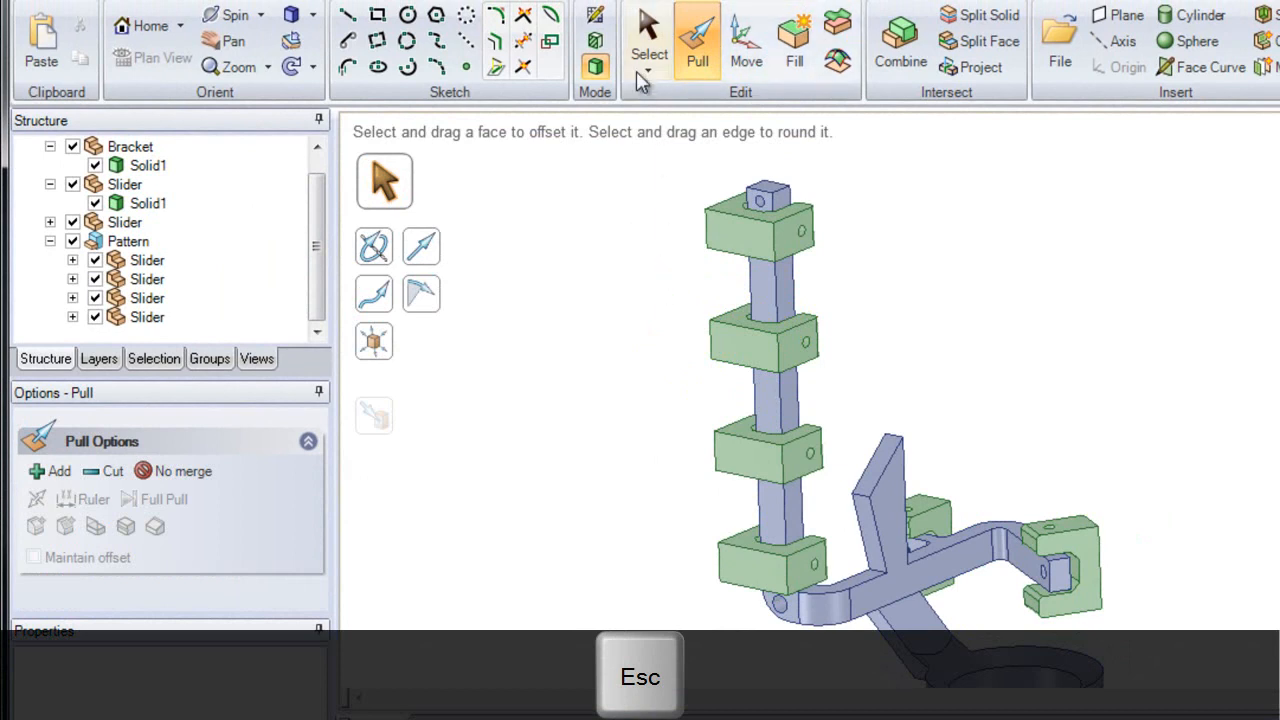
# Step: Select the top patterned slider's face and change the pattern count to 6
pyautogui.click(648, 38)
pyautogui.click(724, 244)
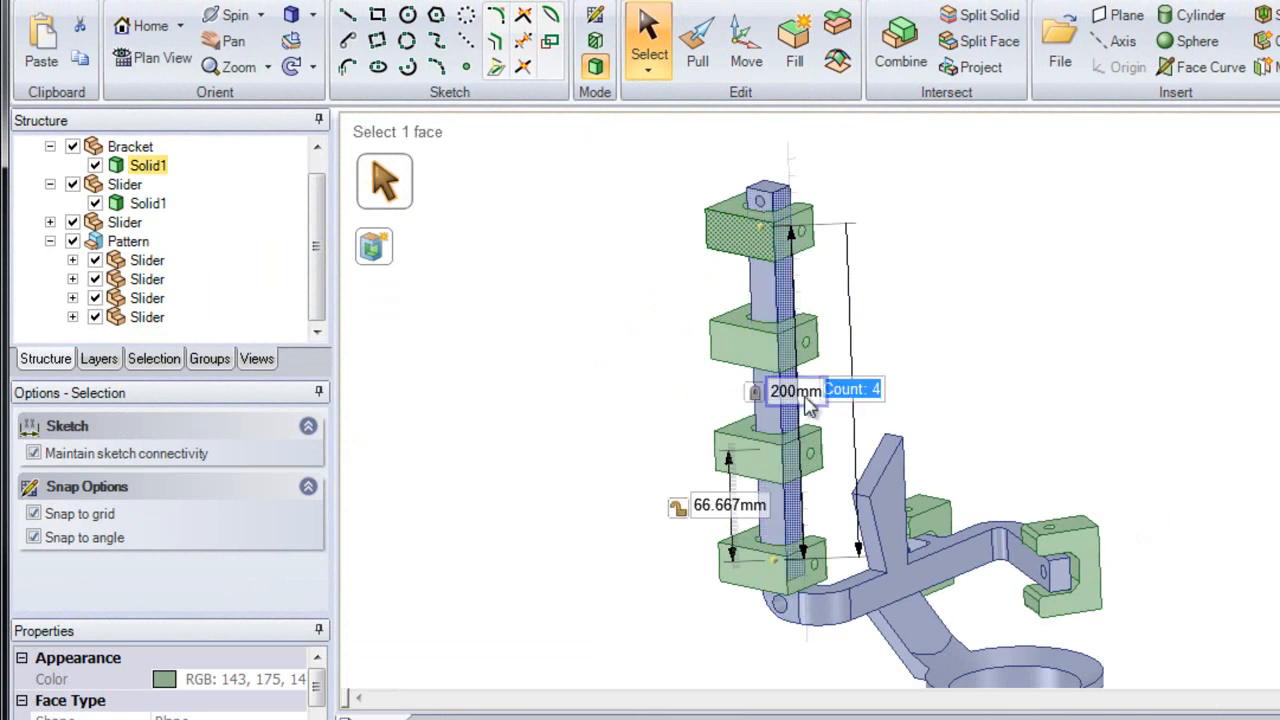
pyautogui.write('6')
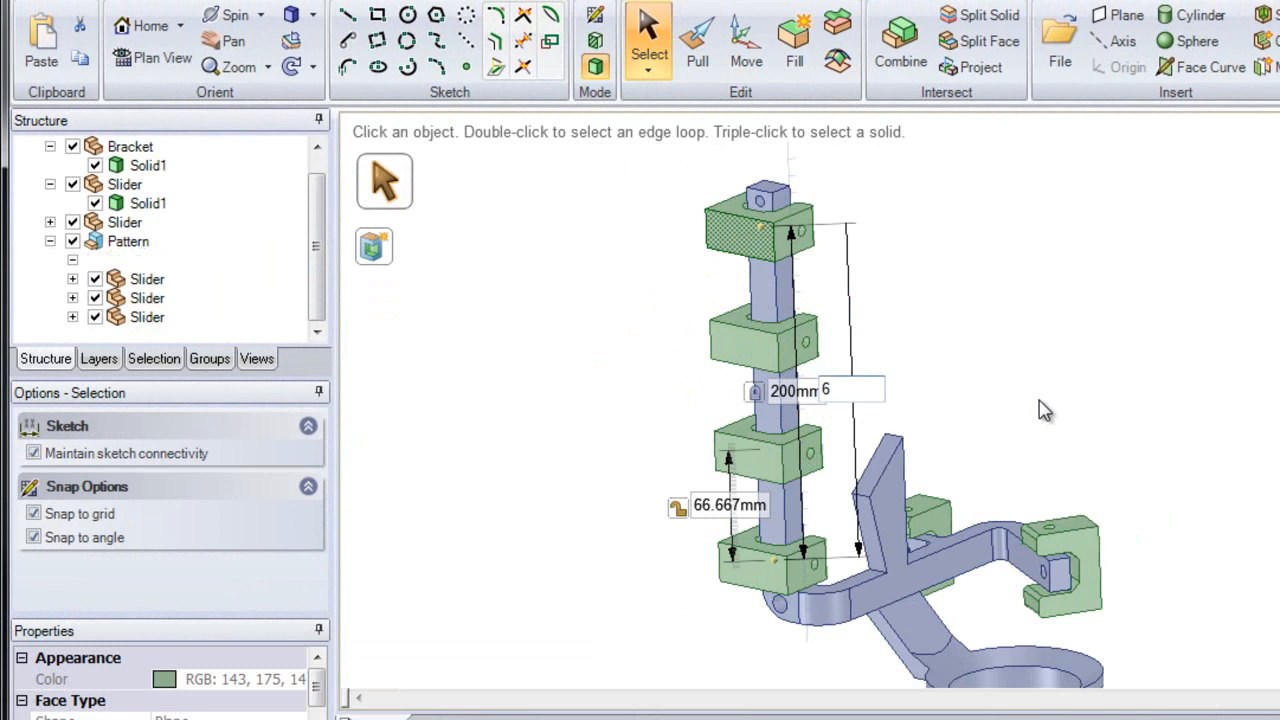
pyautogui.press('Return')
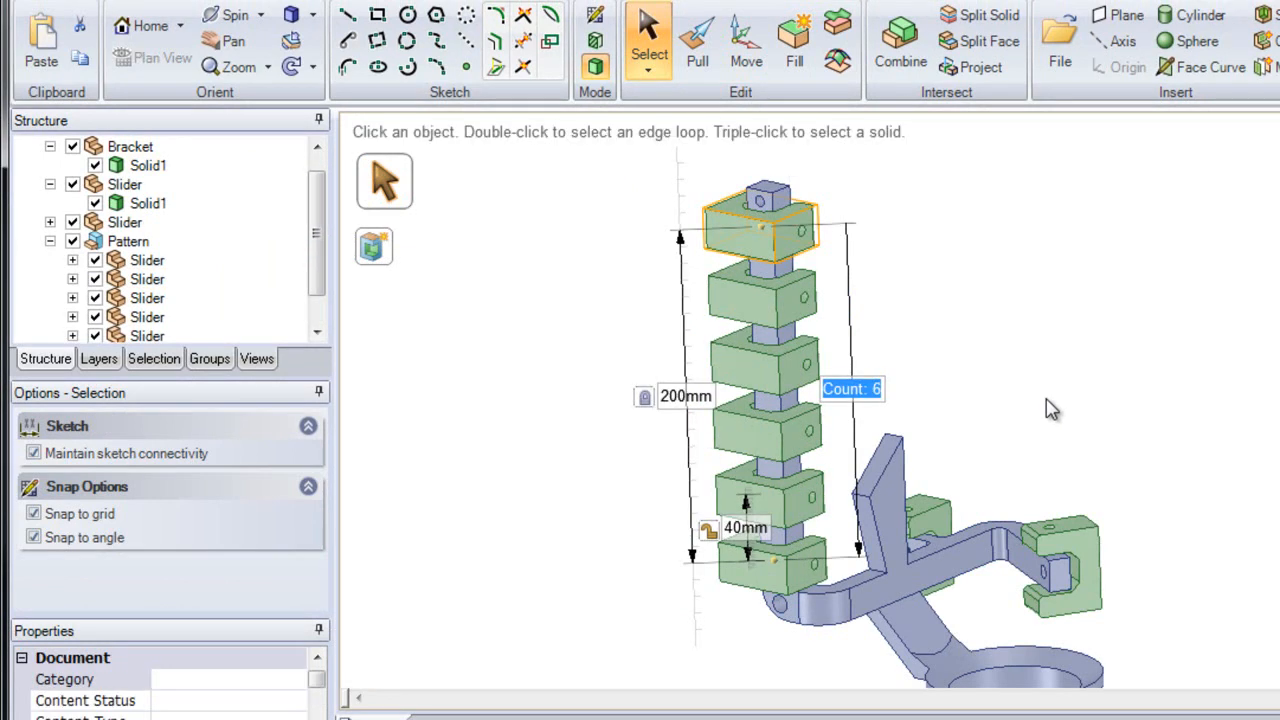
pyautogui.click(1052, 408)
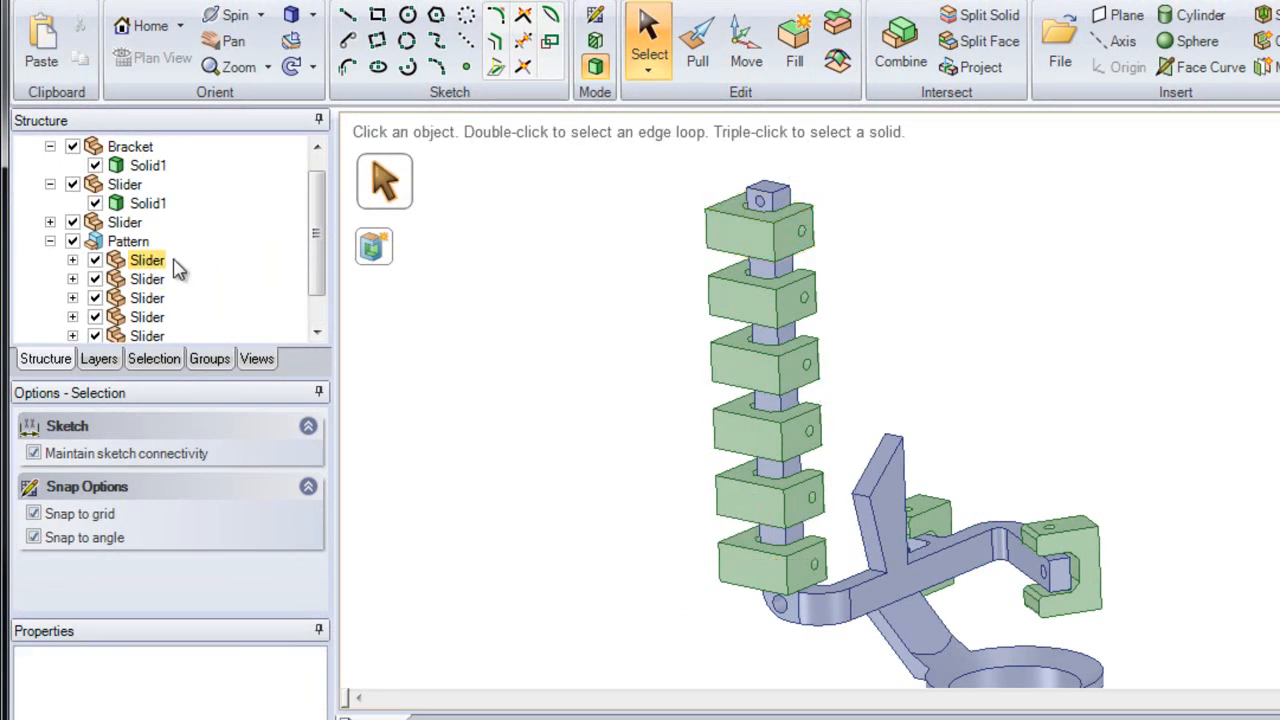
# Step: Select all six sliders in the Pattern group and drag them out to the top level of the Move assembly
pyautogui.moveTo(314, 257); pyautogui.dragTo(316, 303)
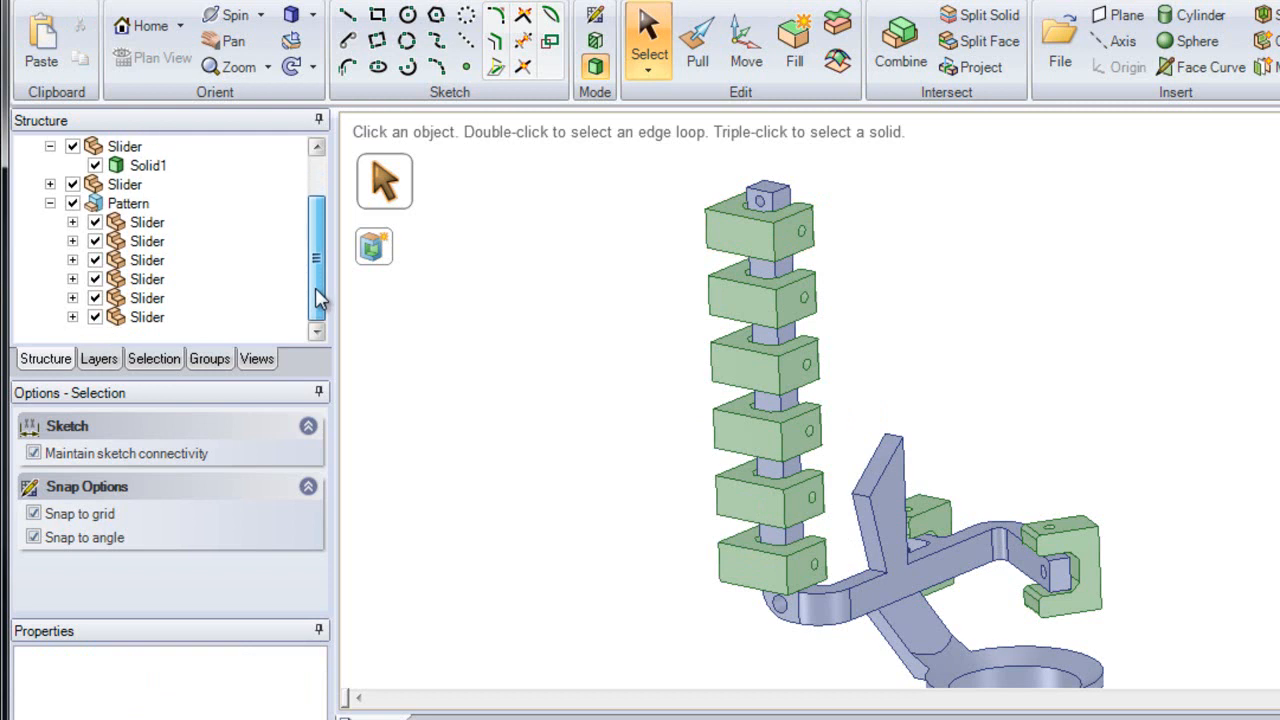
pyautogui.click(147, 229)
pyautogui.press('shift')
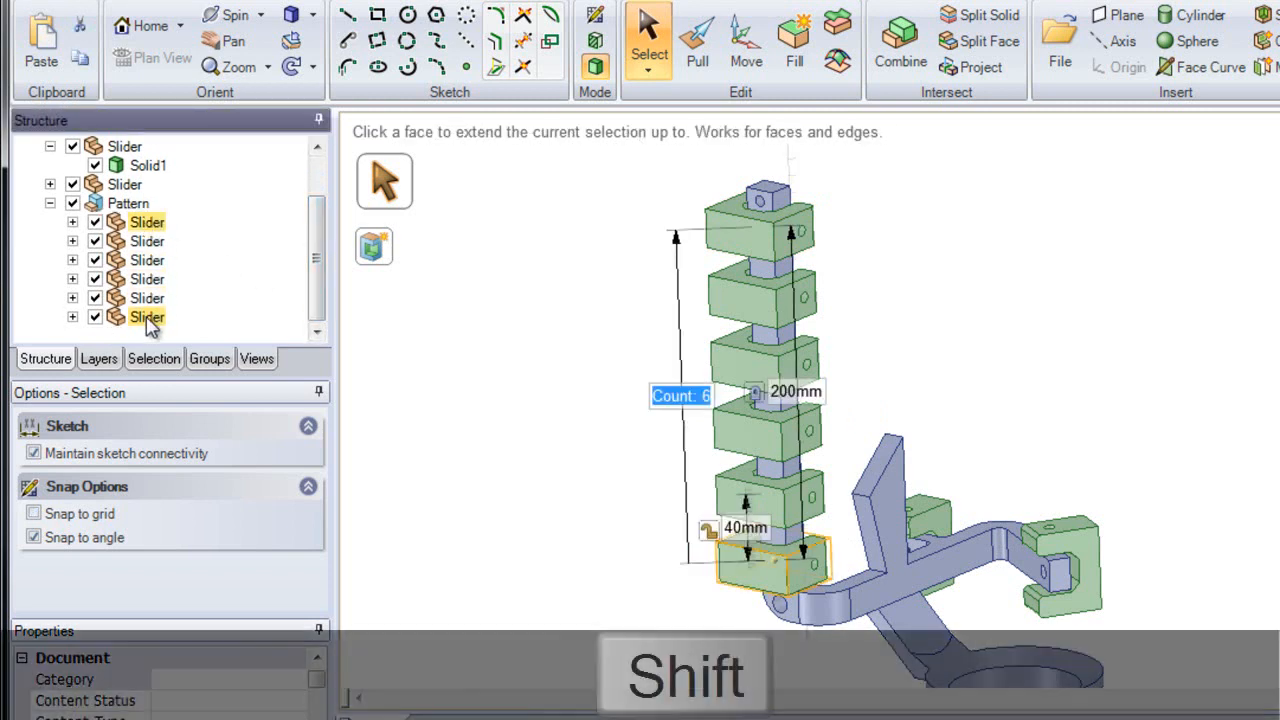
pyautogui.keyDown('shift'); pyautogui.click(147, 317); pyautogui.keyUp('shift')
pyautogui.scroll(1, 147, 325)
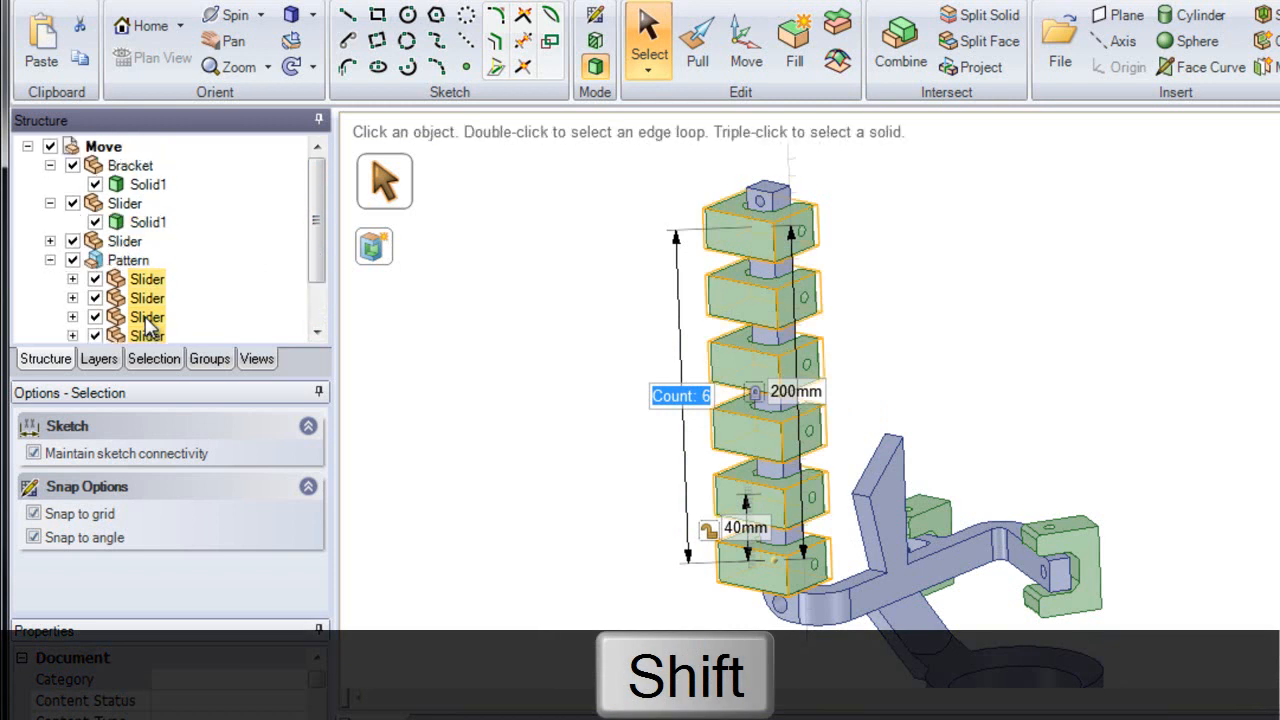
pyautogui.moveTo(140, 297); pyautogui.dragTo(112, 162)
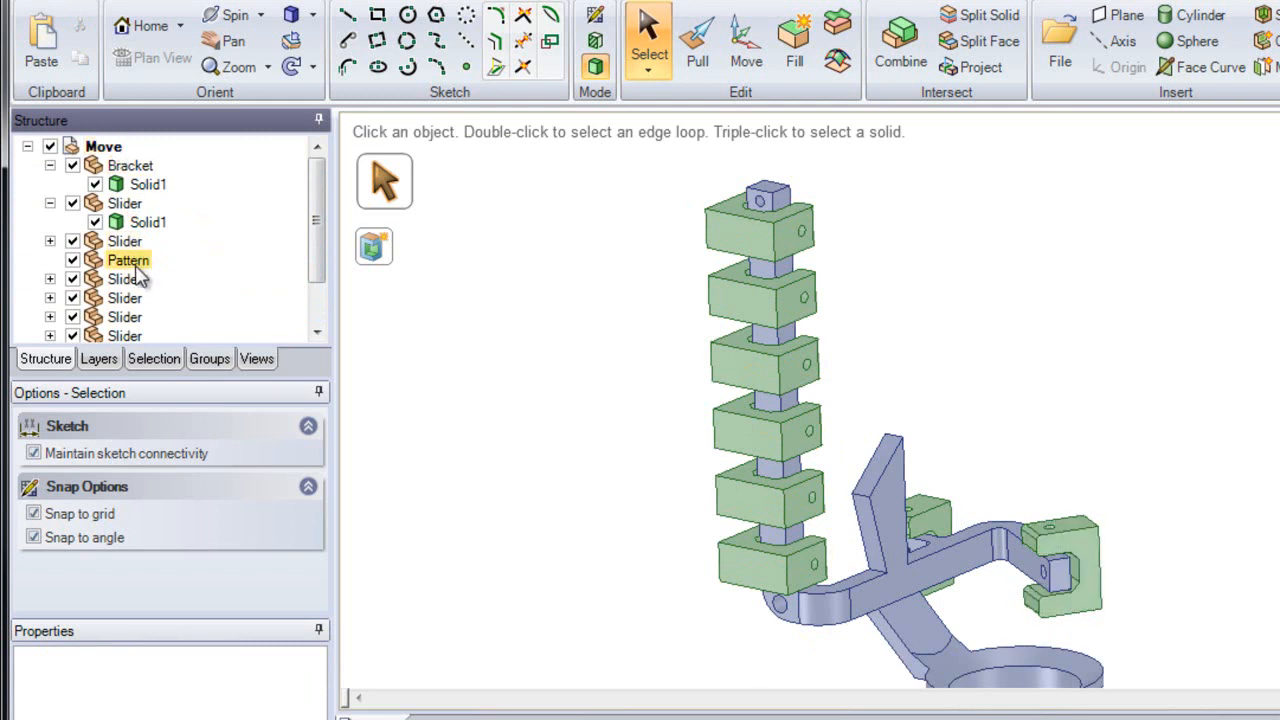
pyautogui.click(735, 242)
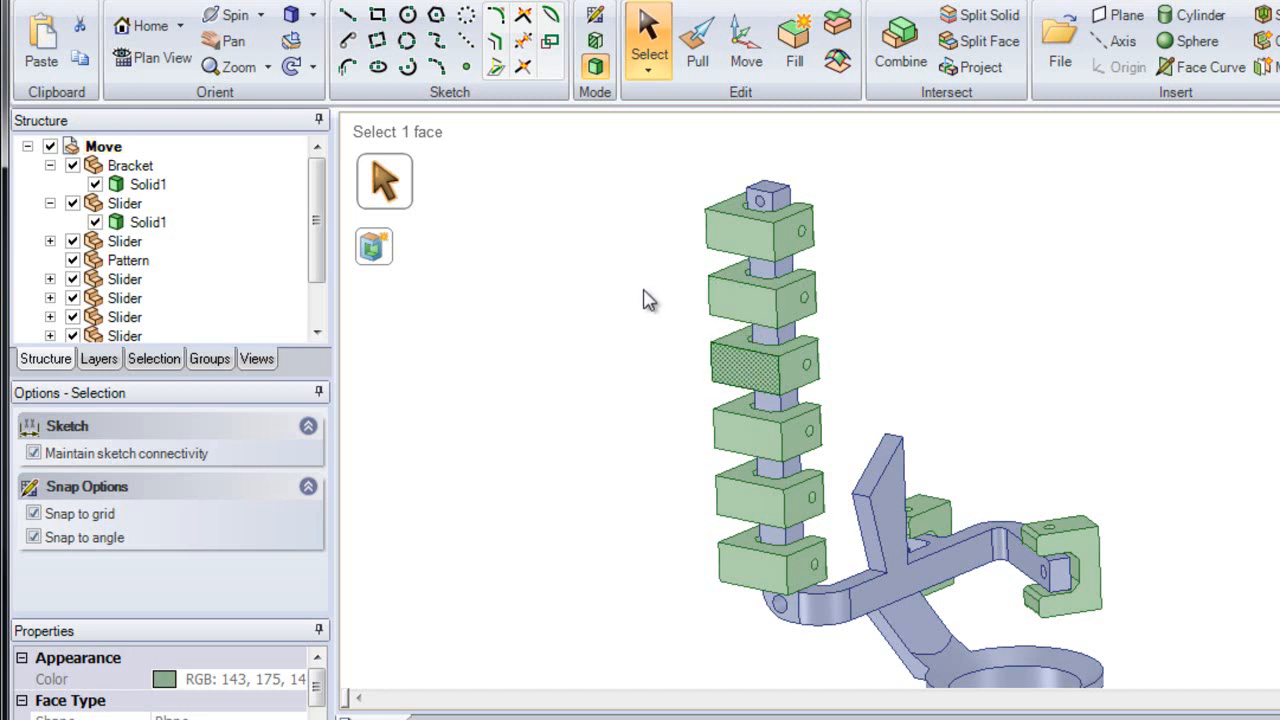
pyautogui.click(666, 262)
pyautogui.click(697, 45)
pyautogui.click(750, 244)
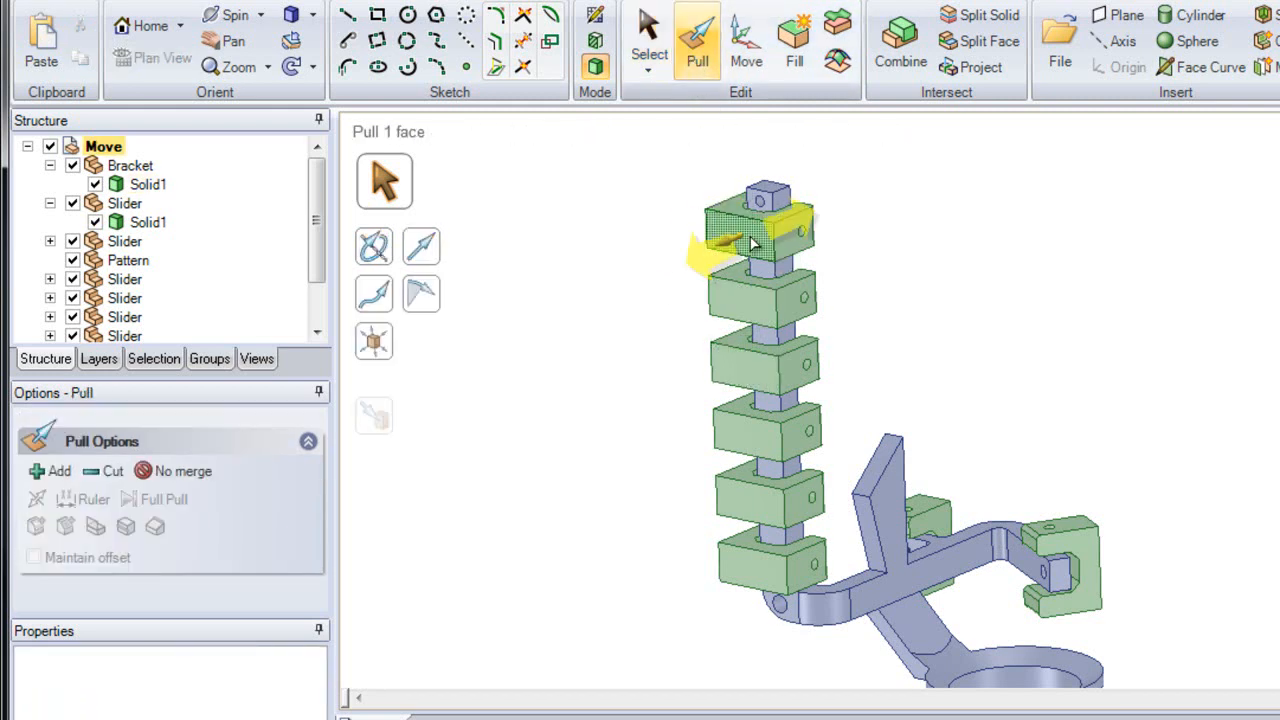
pyautogui.moveTo(750, 244)
pyautogui.mouseDown()
pyautogui.moveTo(645, 265)
pyautogui.moveTo(735, 232)
pyautogui.moveTo(718, 240)
pyautogui.moveTo(728, 250)
pyautogui.mouseUp()
pyautogui.press('Escape')
pyautogui.press('Escape')
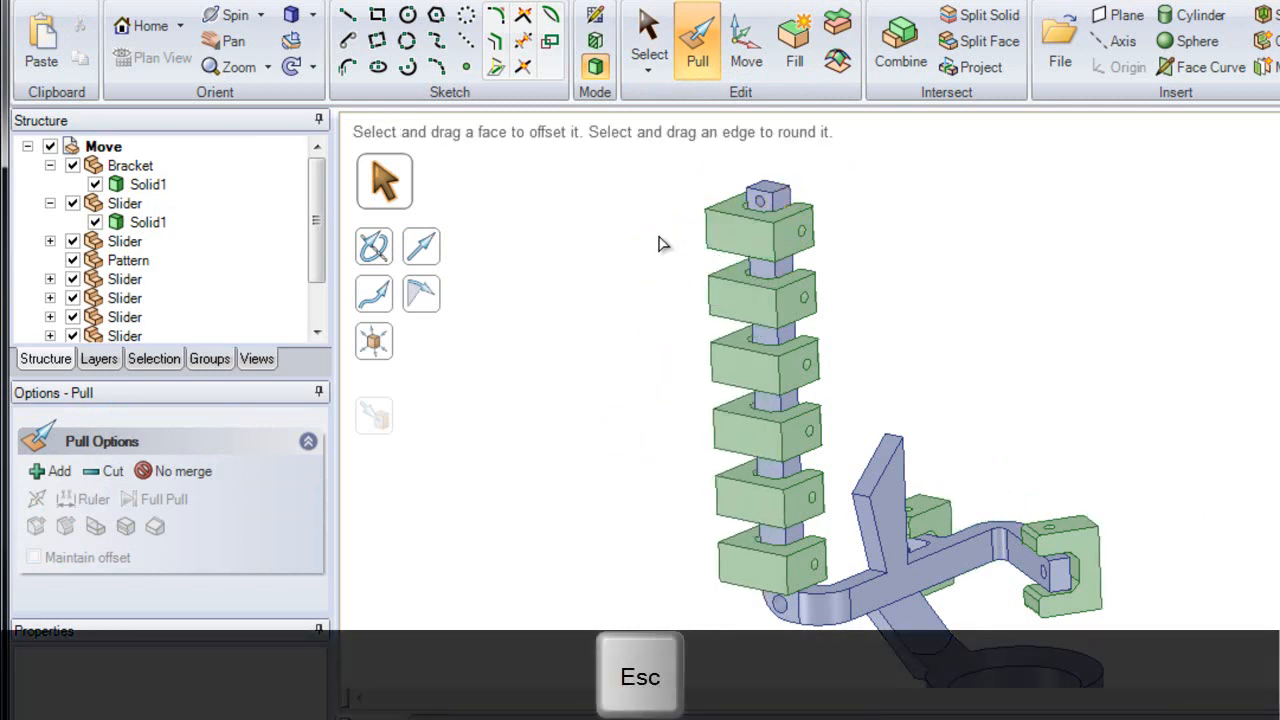
# Step: Return to the home view and activate the Move tool
pyautogui.press('h')
pyautogui.press('m')
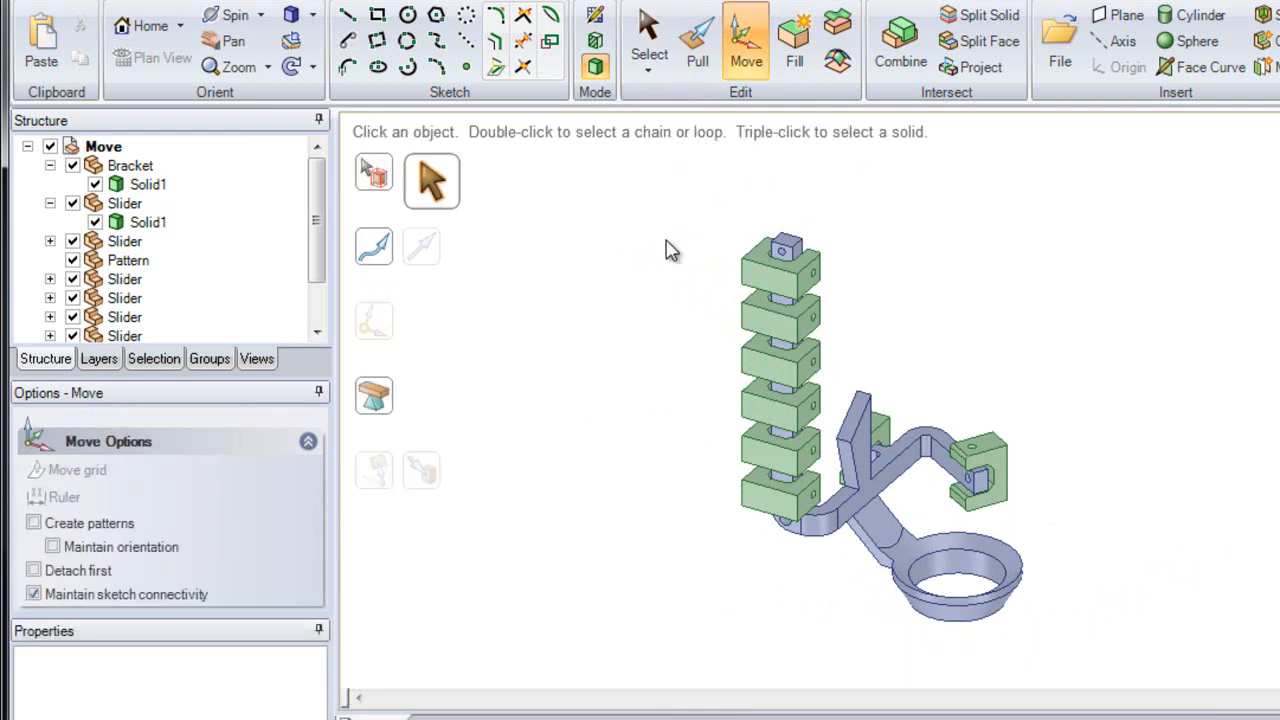